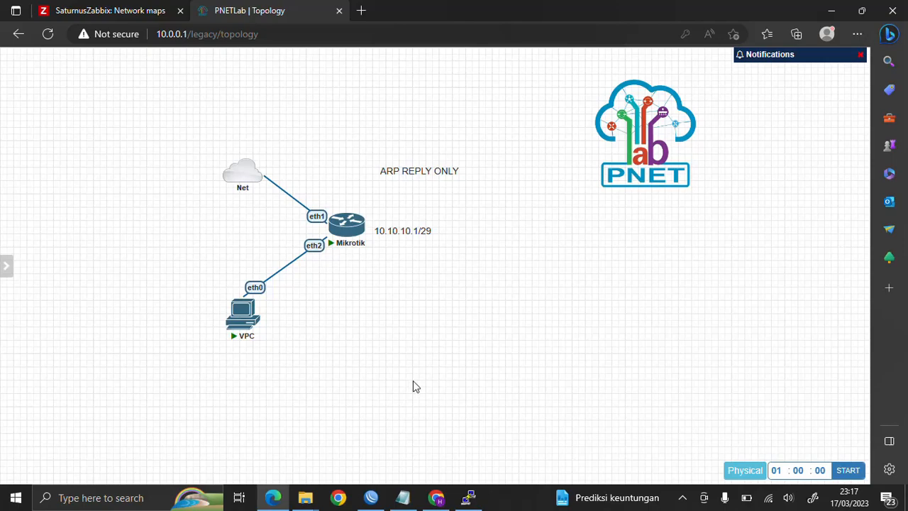
Step: Switch to the router's WinBox session, enlarge its interface by one zoom level and place the window beside the topology
click(371, 498)
drag(346, 27, 457, 86)
click(427, 104)
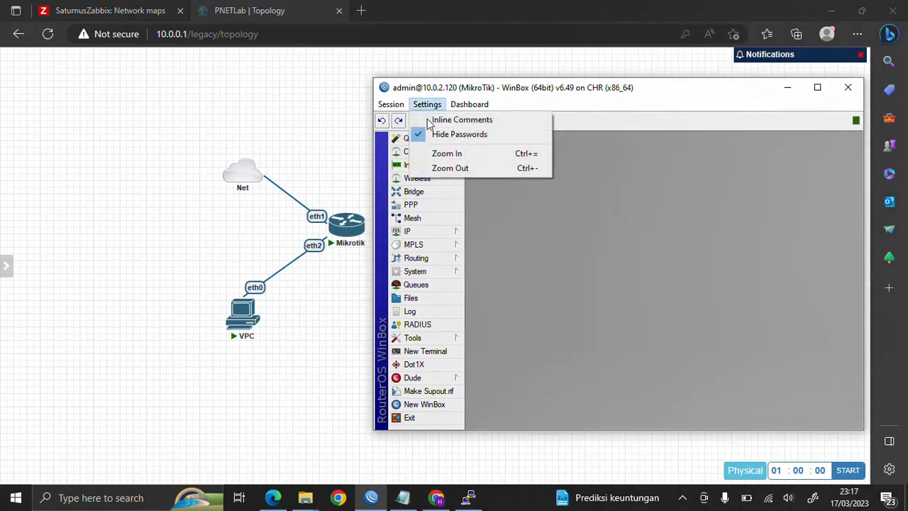
click(446, 153)
drag(475, 93, 481, 80)
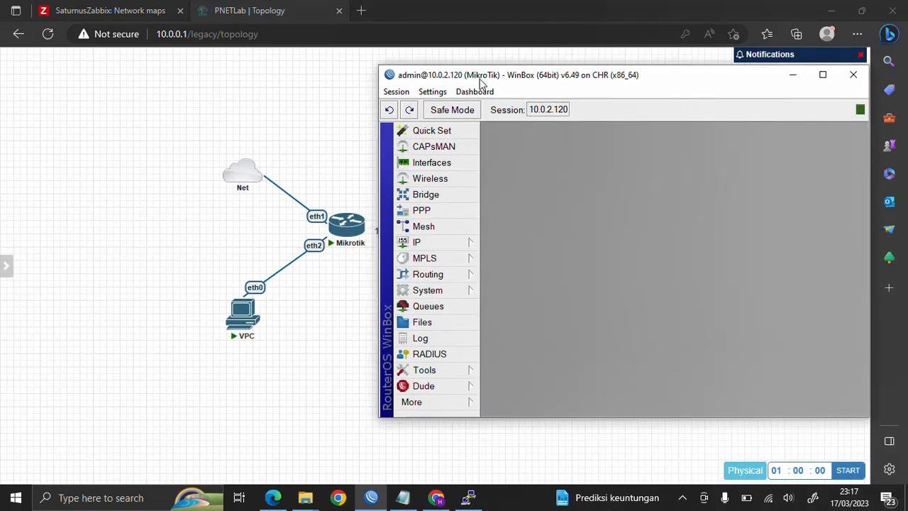
Step: Examine the router's ARP list for the entry's IP address, MAC address, interface and flags, and close the list
click(472, 242)
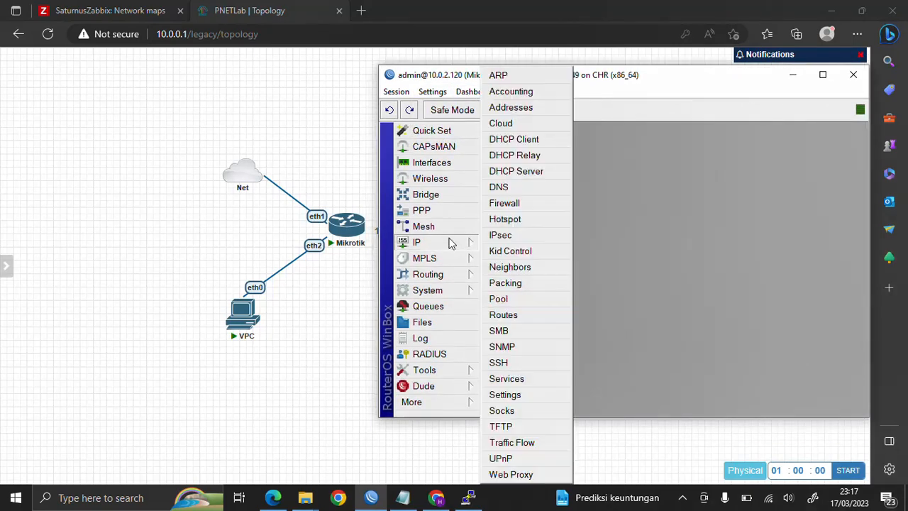
click(536, 78)
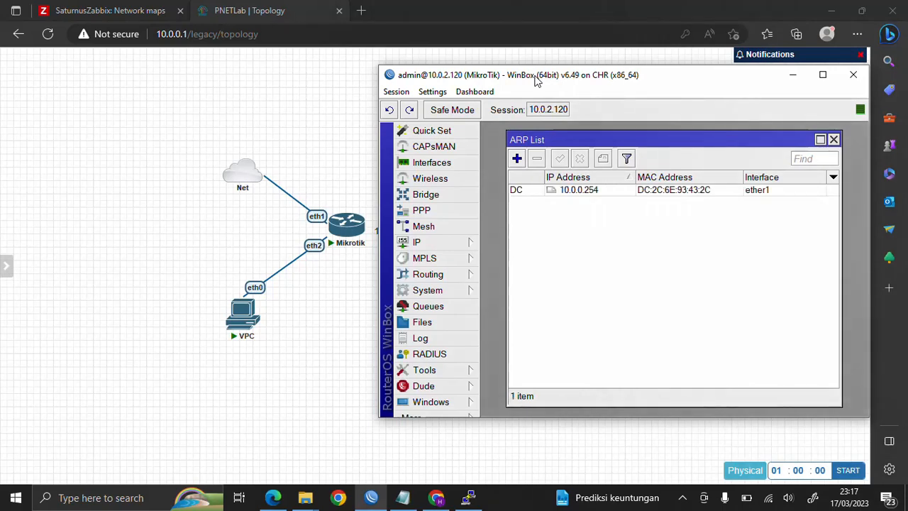
drag(542, 147, 536, 146)
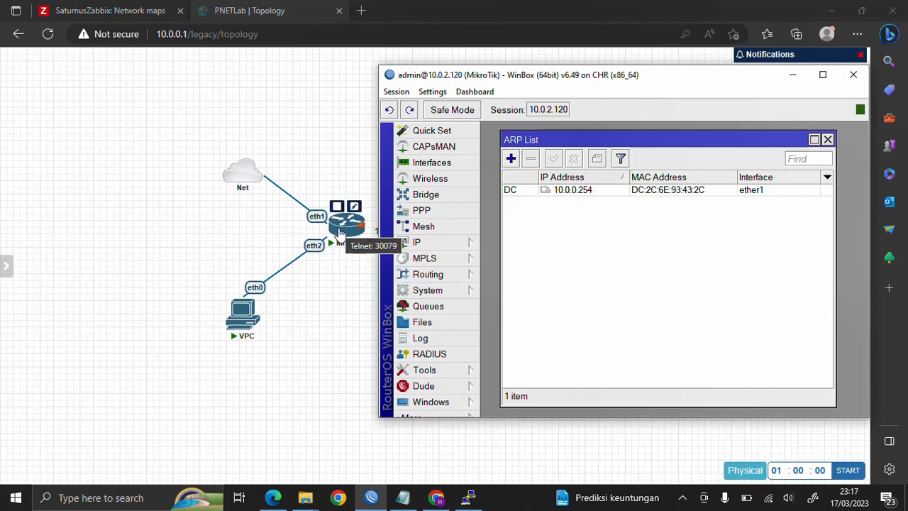
mouse_move(242, 178)
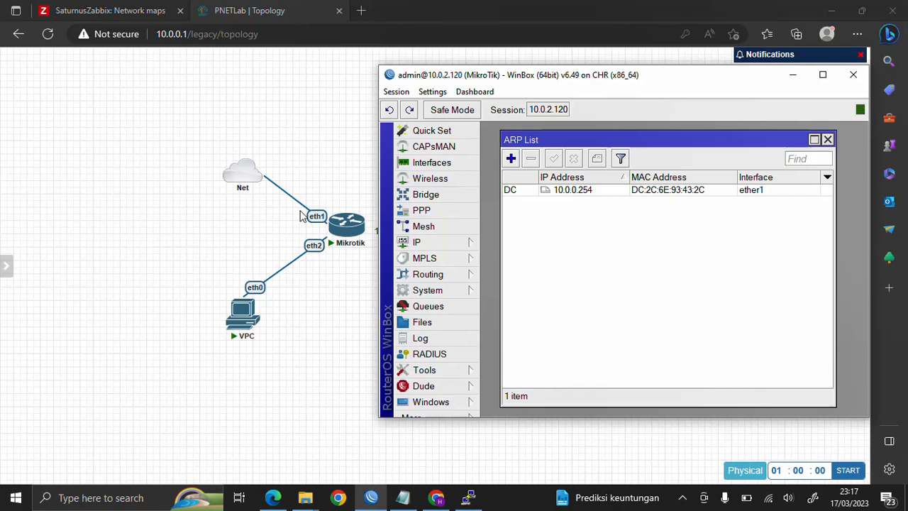
click(582, 191)
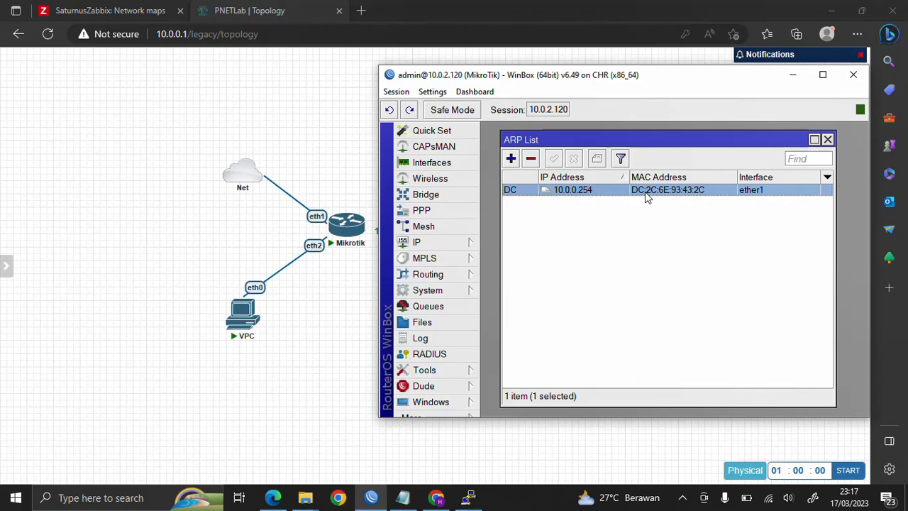
click(621, 246)
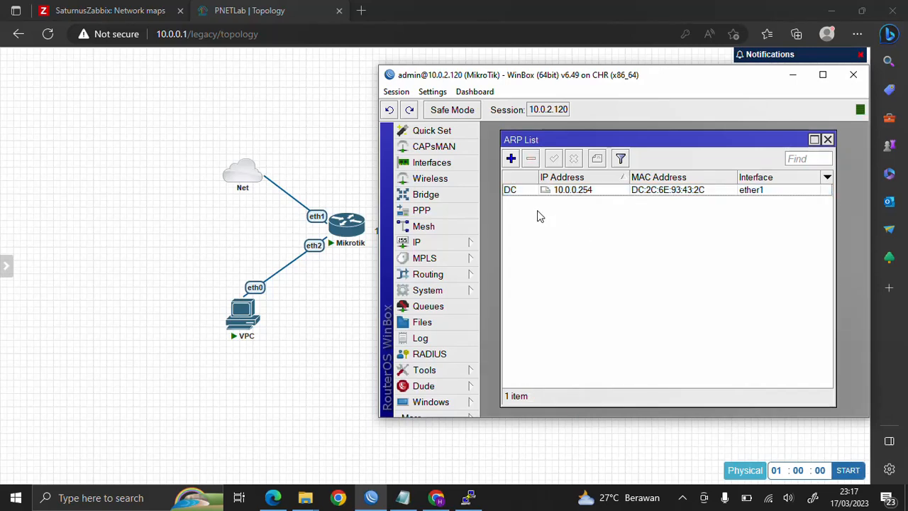
mouse_move(513, 199)
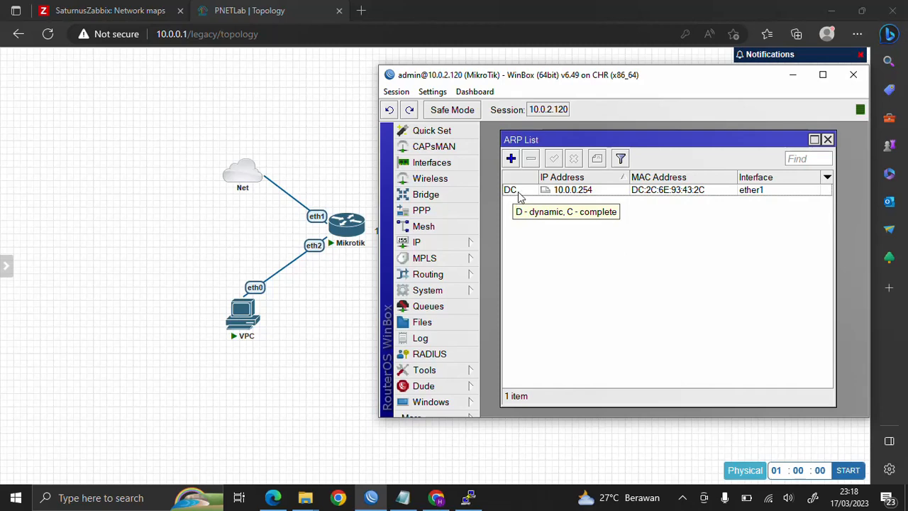
click(827, 140)
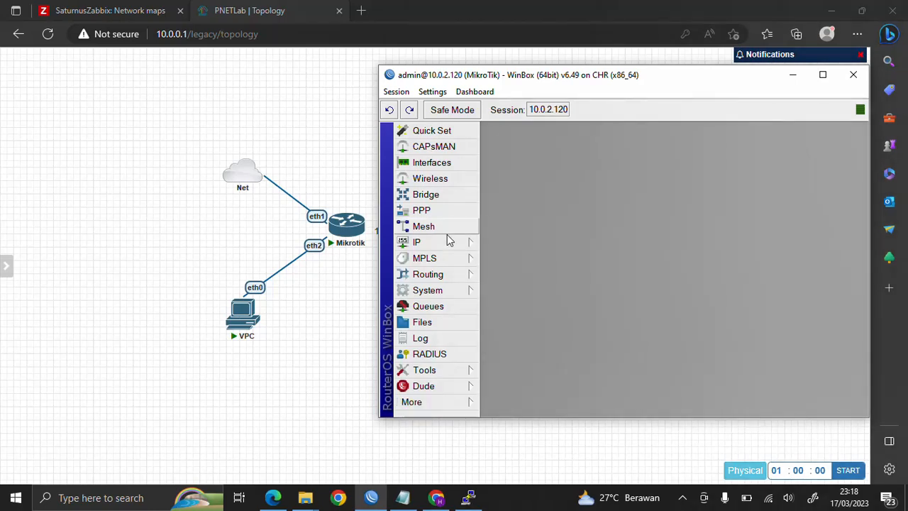
Step: Add the IP address 10.10.10.1/29 to interface ether2 in the router's address list
click(433, 242)
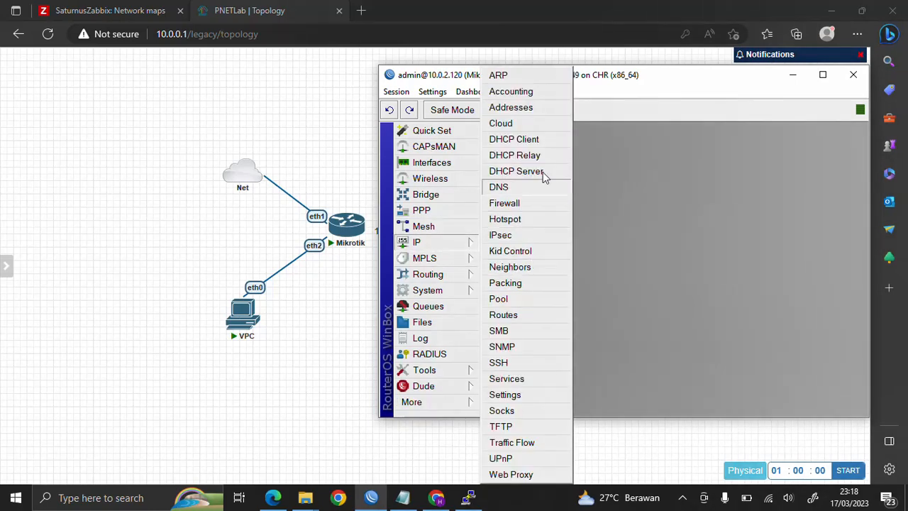
click(511, 107)
drag(566, 140, 531, 136)
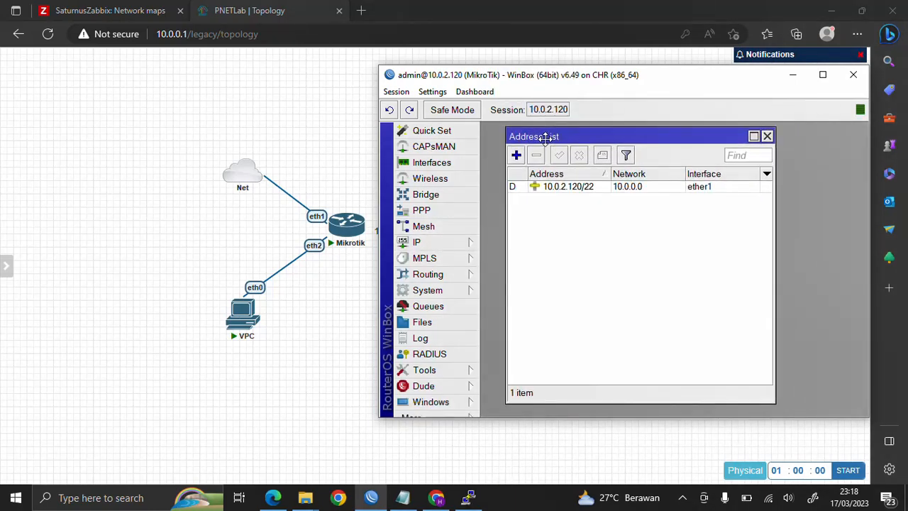
drag(529, 80, 589, 86)
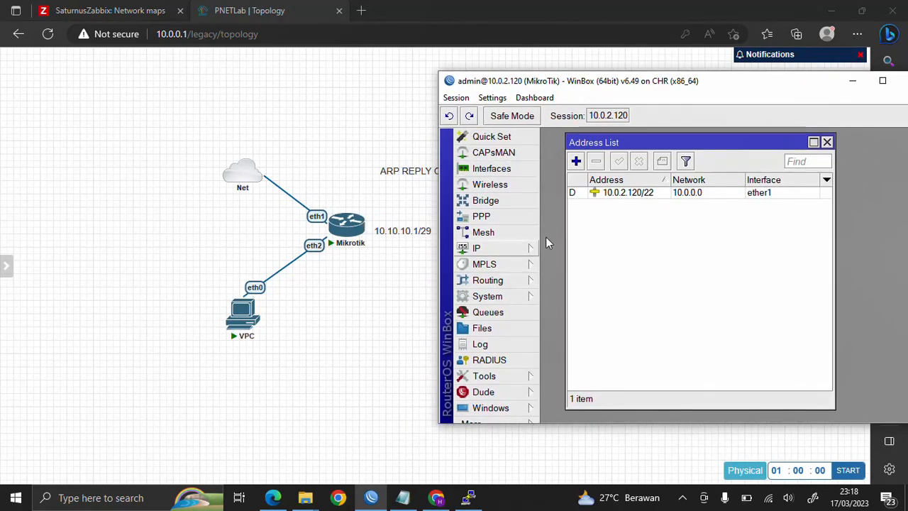
click(576, 161)
drag(656, 191, 609, 245)
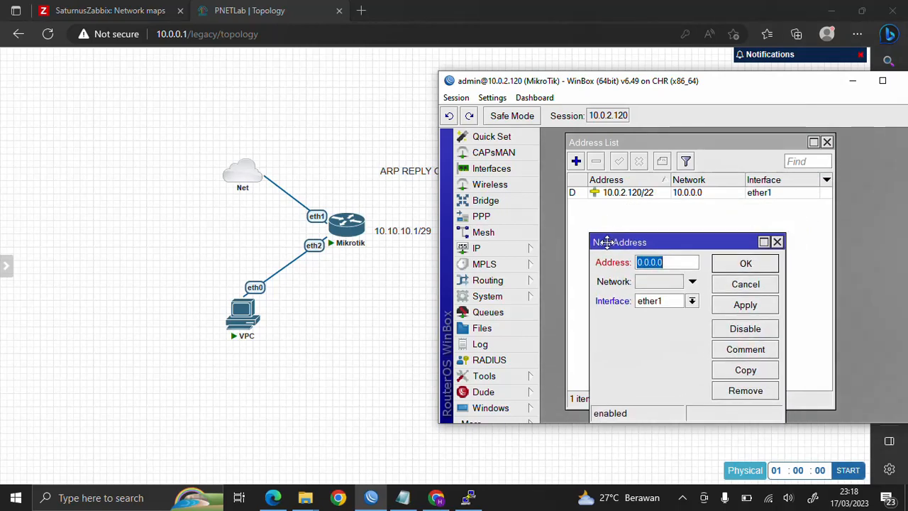
text(10.10)
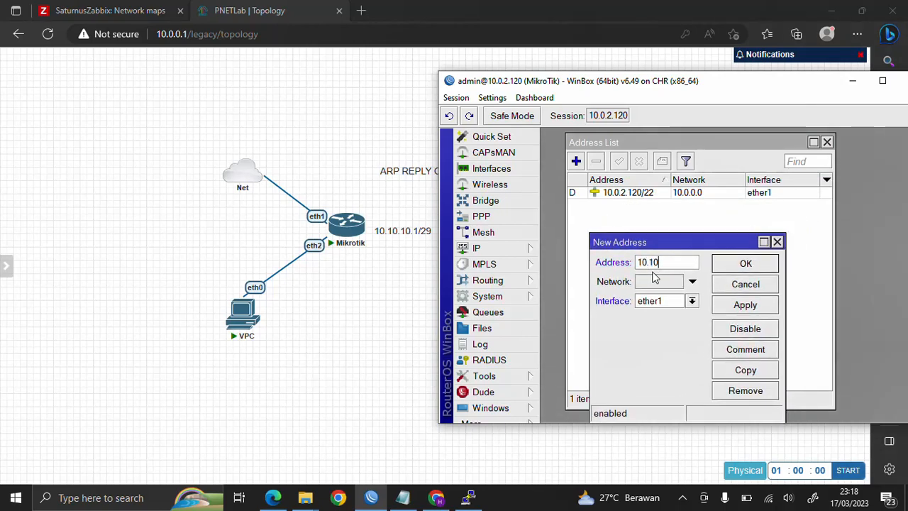
text(.10.1/29)
click(653, 305)
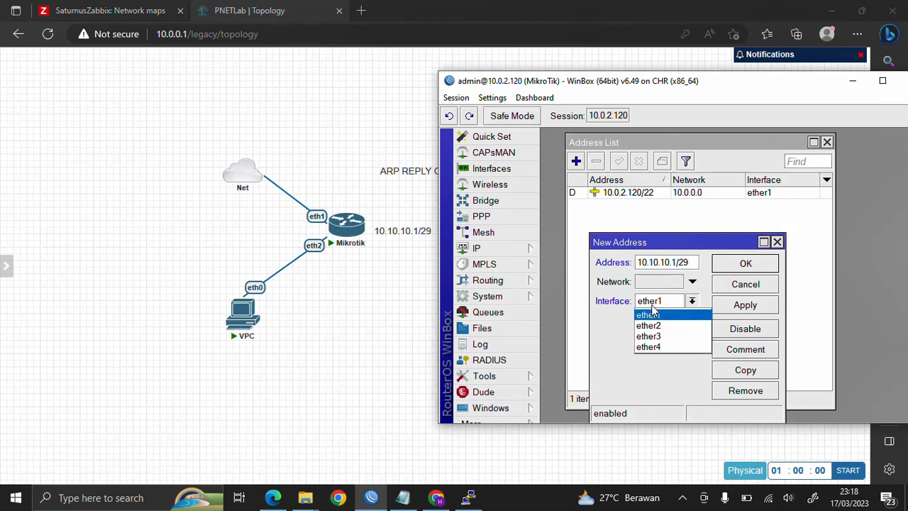
click(658, 326)
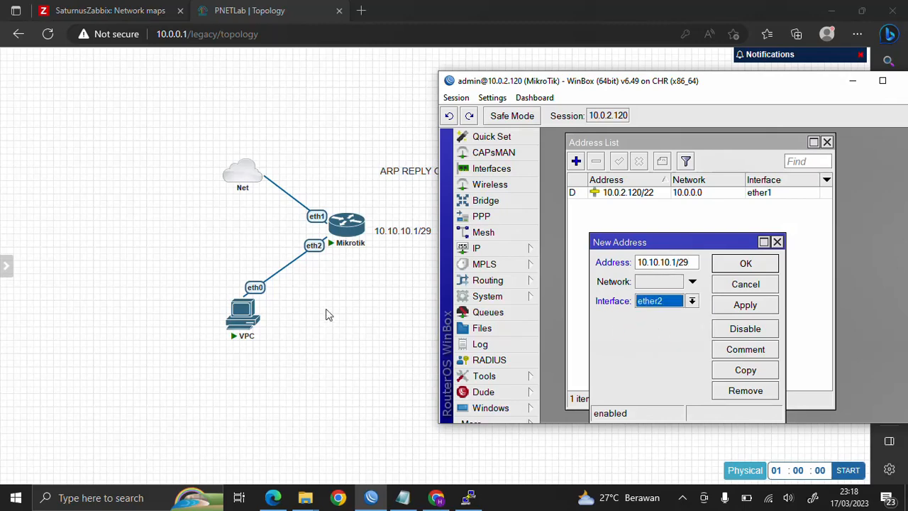
mouse_move(246, 334)
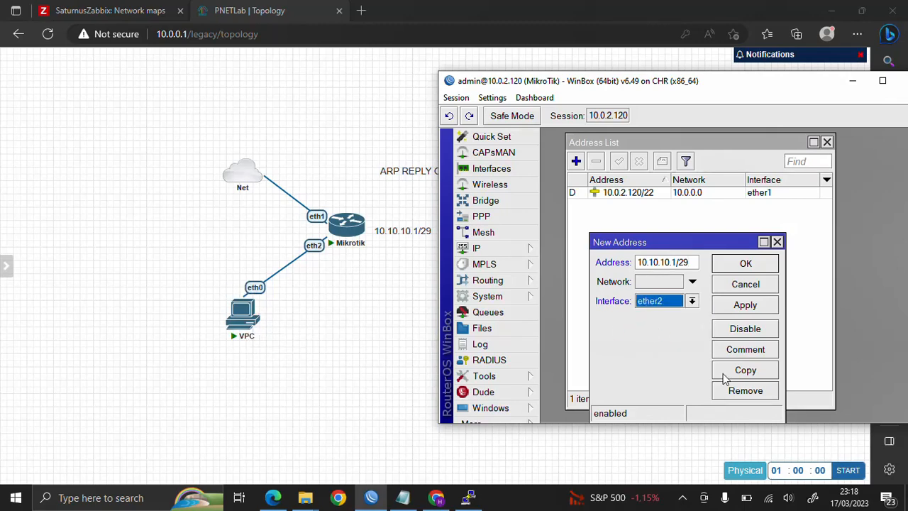
click(731, 311)
click(786, 262)
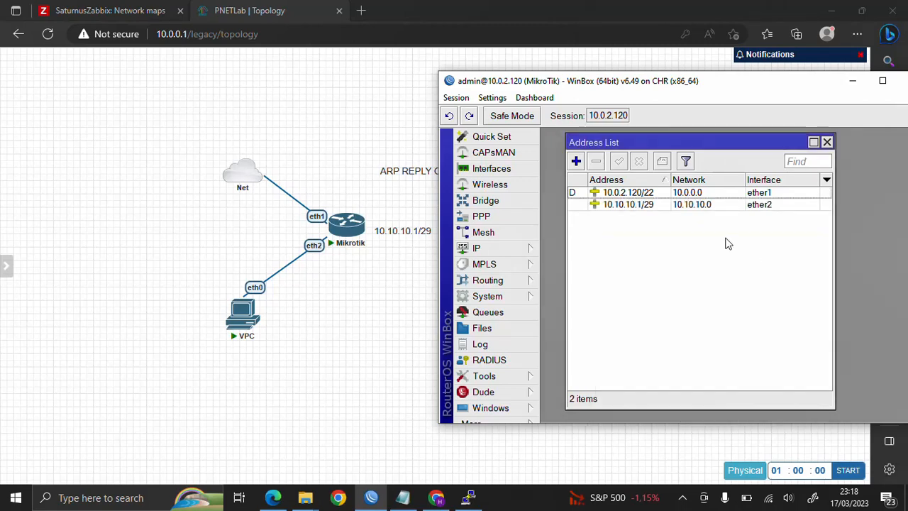
Step: Comment the 10.10.10.1/29 address entry as LAN
click(671, 205)
click(662, 161)
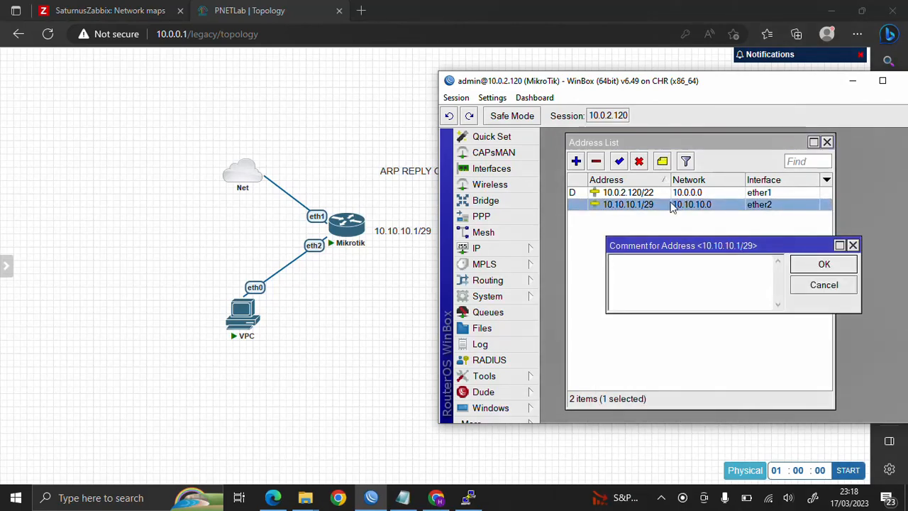
text(LAN)
key(Return)
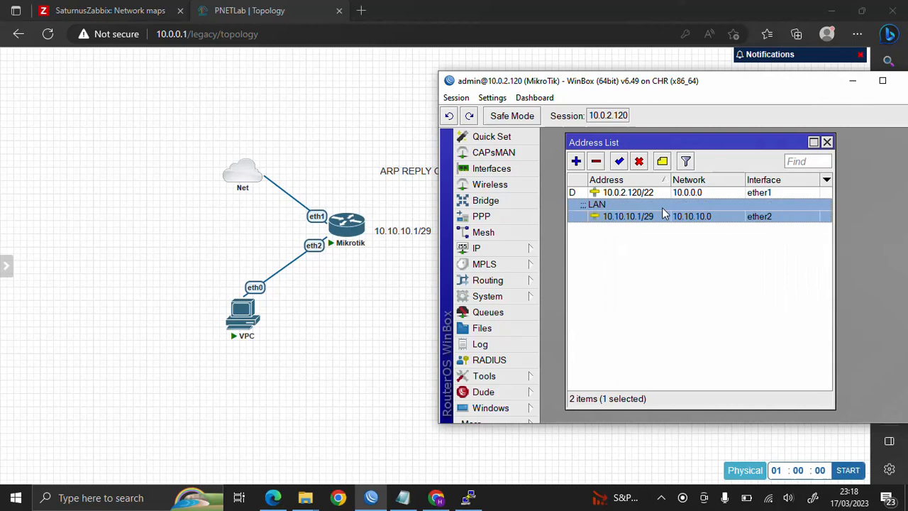
Step: Check the ARP list for entries on the VPC's interface and close the list
click(529, 247)
click(576, 74)
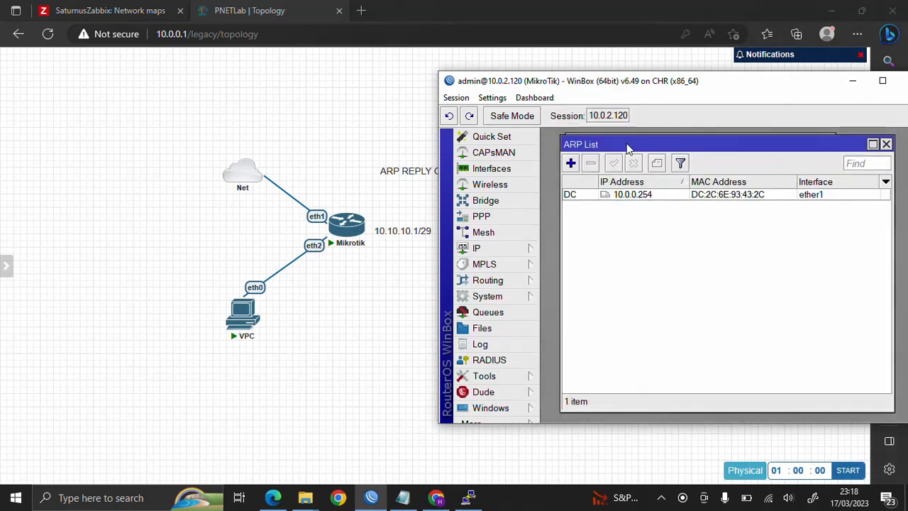
drag(627, 145, 625, 181)
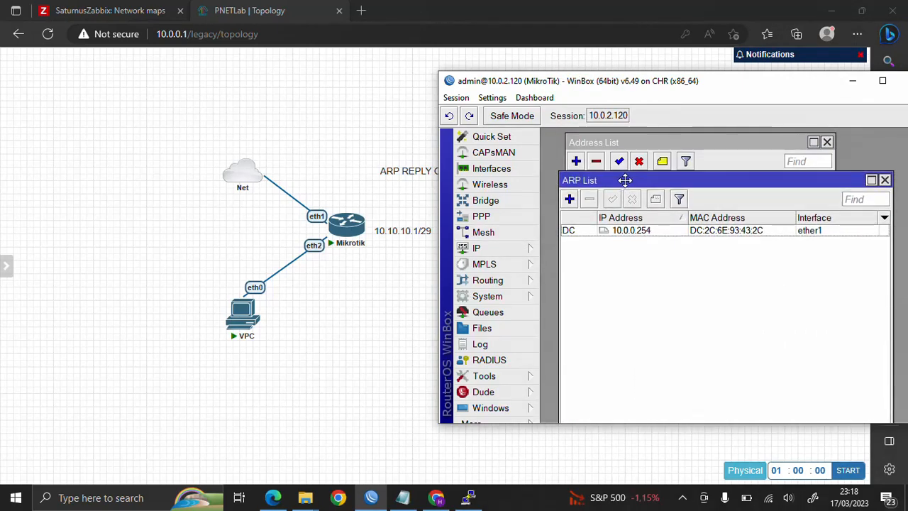
mouse_move(248, 339)
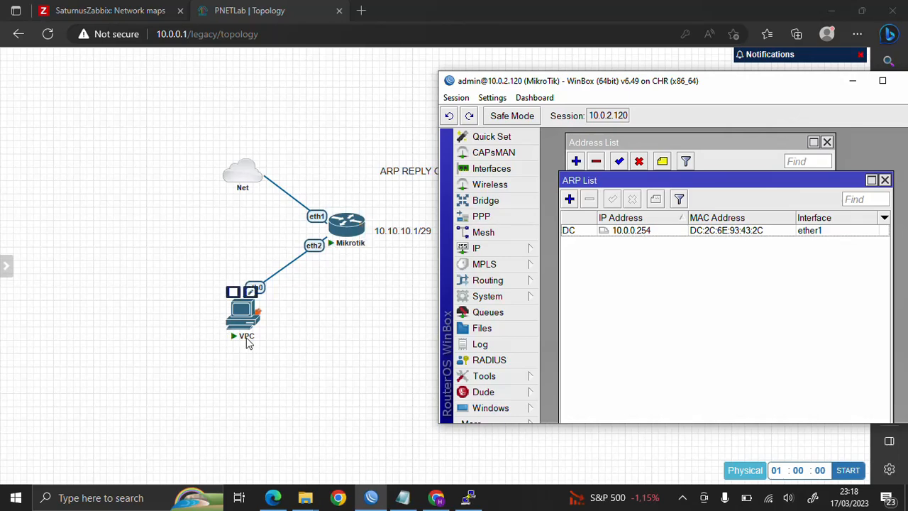
click(886, 181)
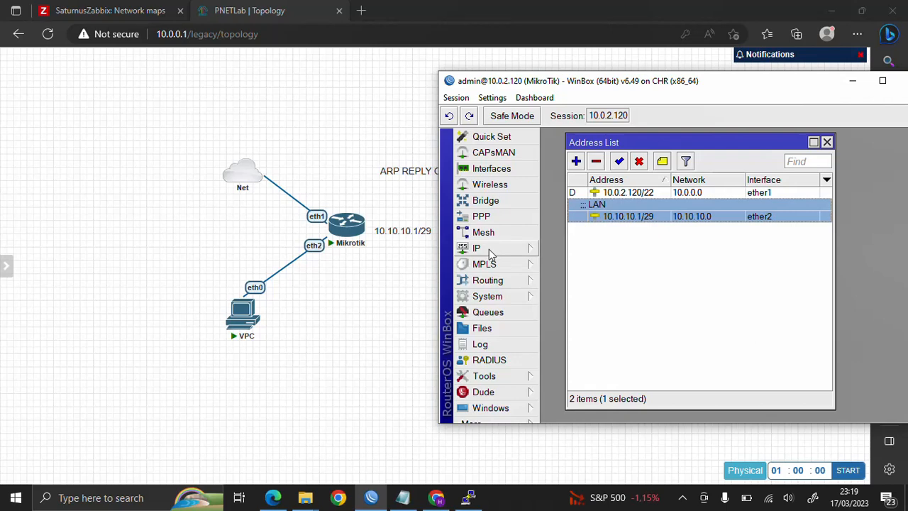
Step: Set up a DHCP server on ether2 with DHCP Setup, accepting the pool 10.10.10.2-10.10.10.6, the 00:10:00 lease time and the other defaults
click(503, 253)
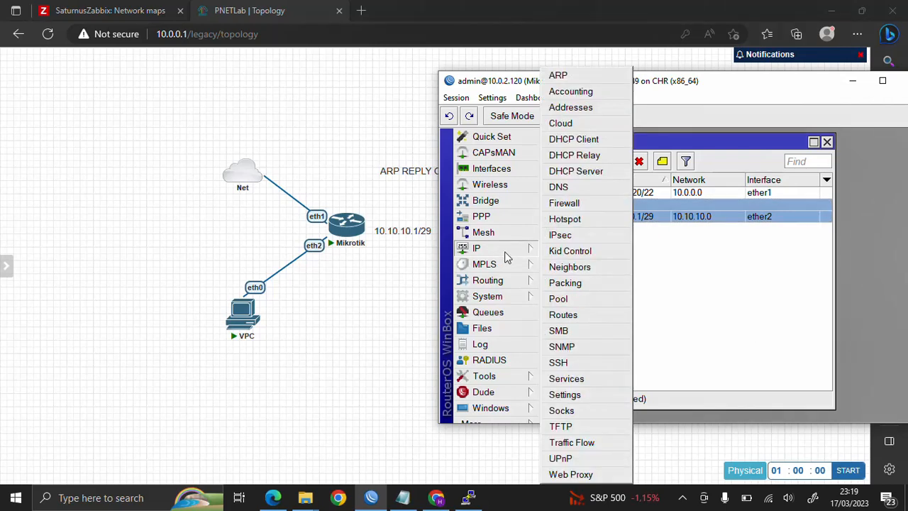
click(605, 170)
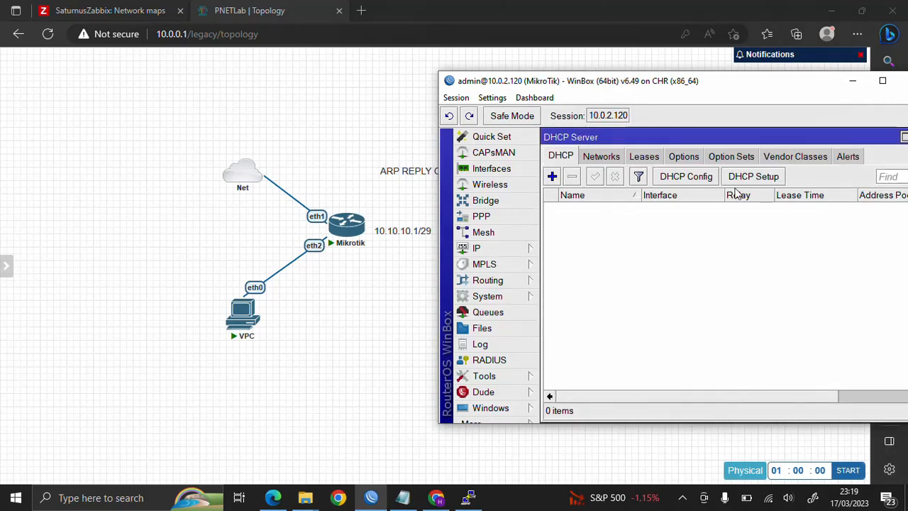
drag(671, 84, 638, 81)
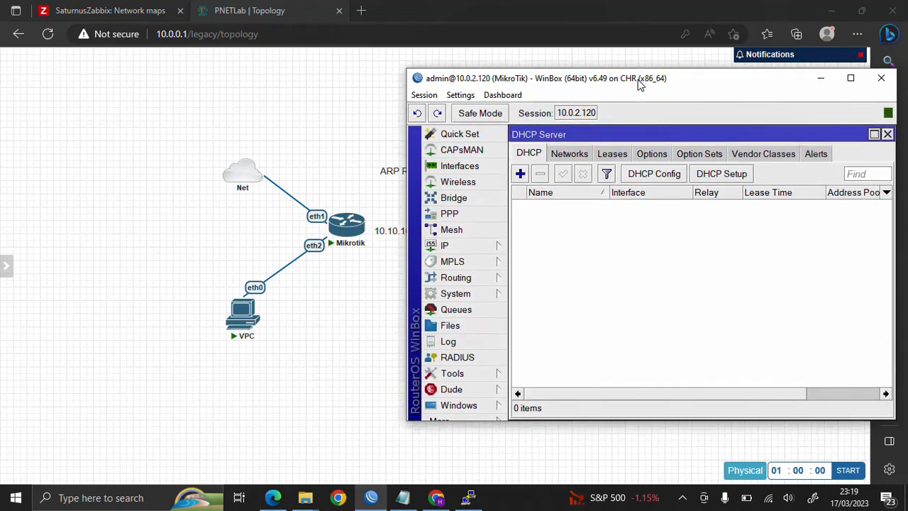
click(708, 174)
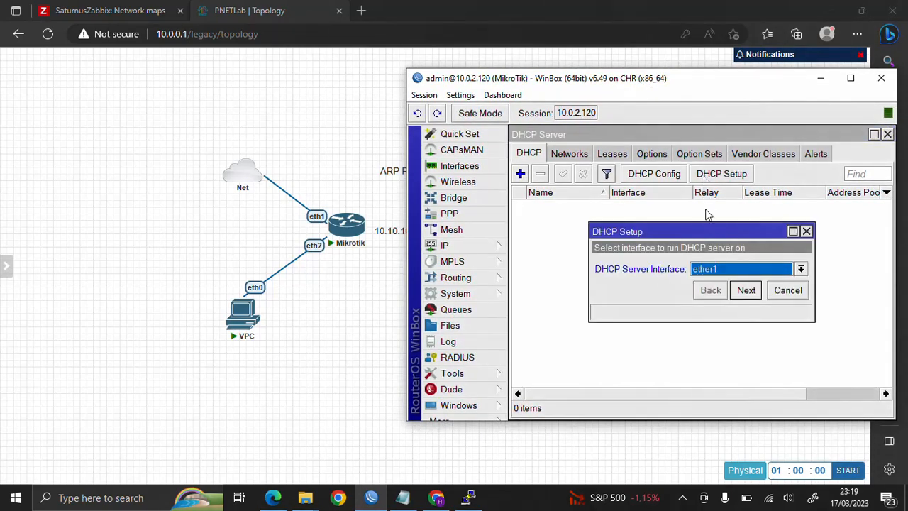
click(725, 272)
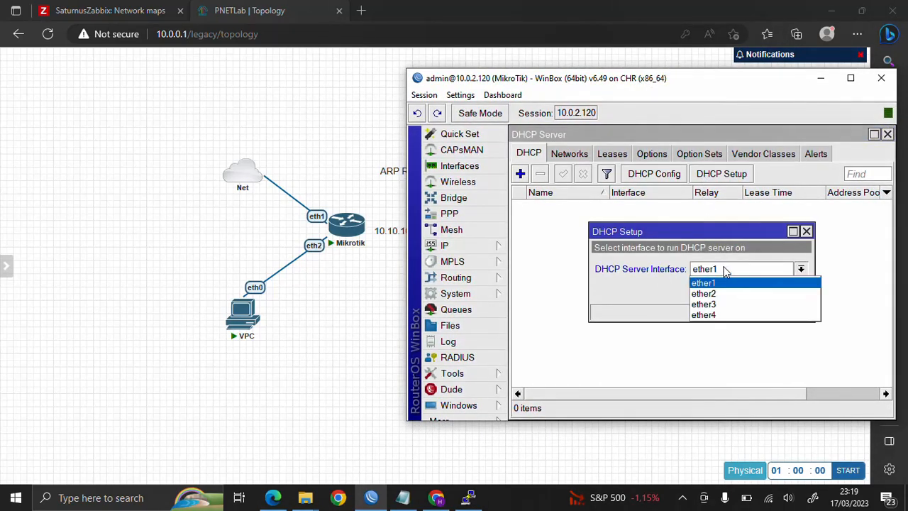
click(727, 294)
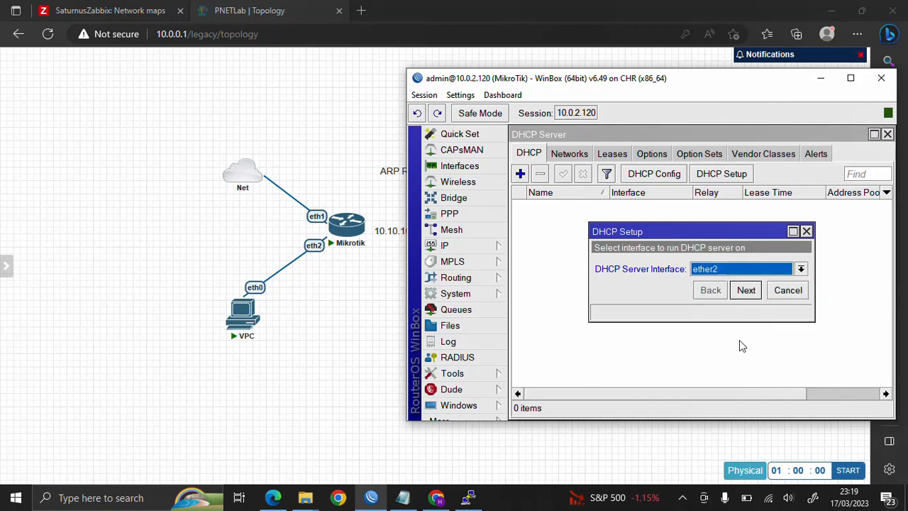
click(747, 292)
click(748, 292)
click(747, 292)
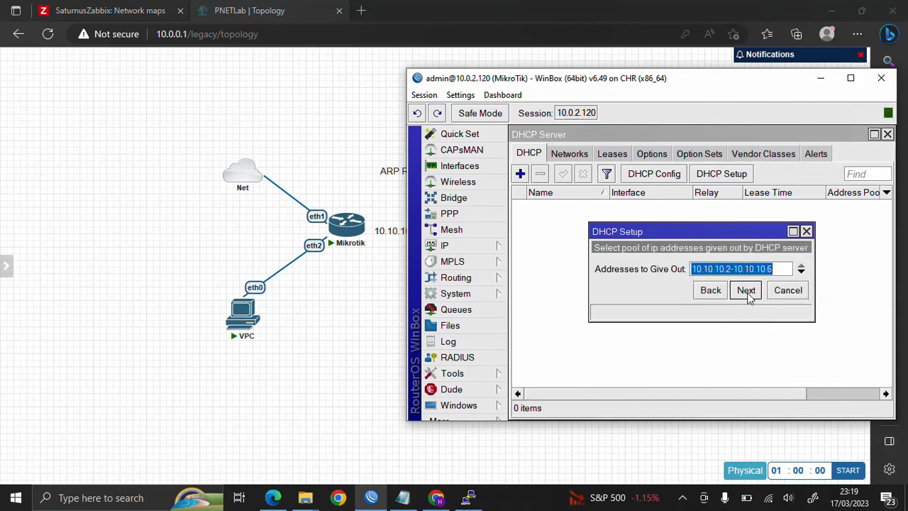
click(747, 292)
click(747, 330)
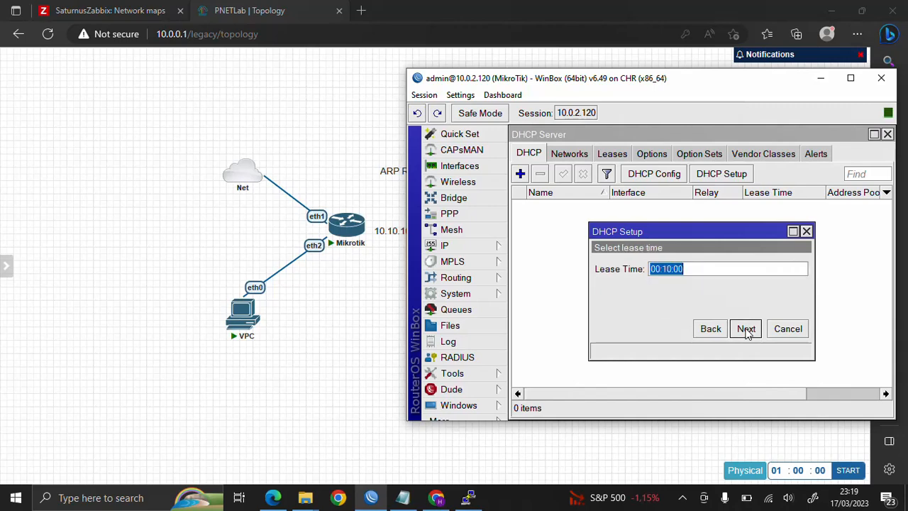
click(746, 331)
click(711, 268)
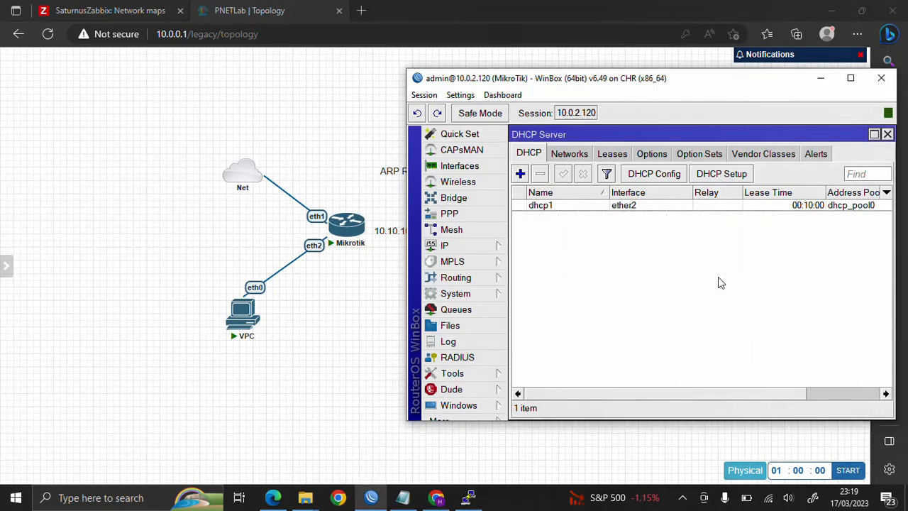
Step: Shift the whole topology, including its text labels, further left on the PNETLab canvas
click(156, 169)
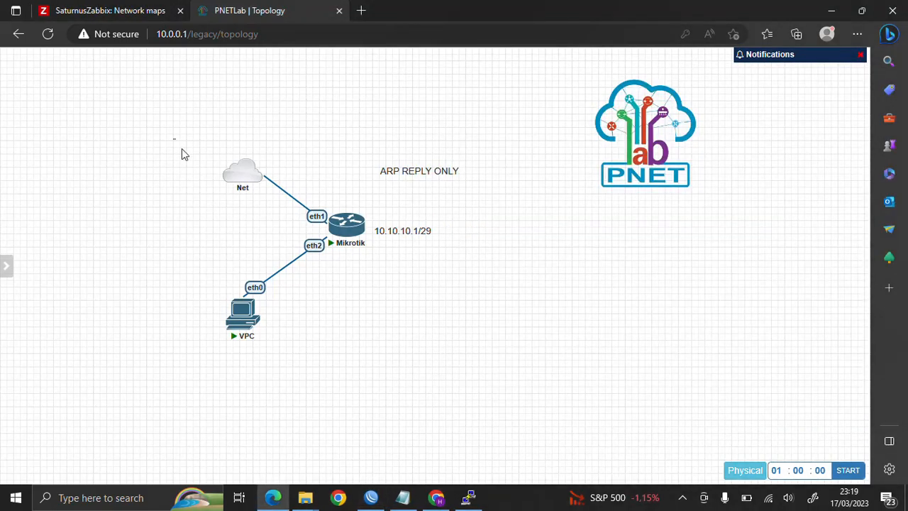
drag(173, 137, 494, 380)
drag(419, 208, 340, 209)
click(345, 256)
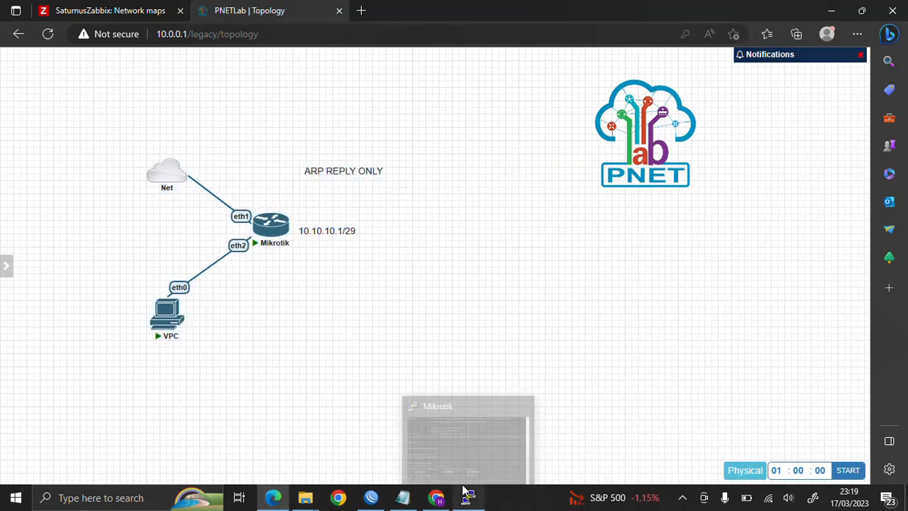
Step: Open the VPC's console from the topology and request an IP address with the command ip dhcp
click(374, 498)
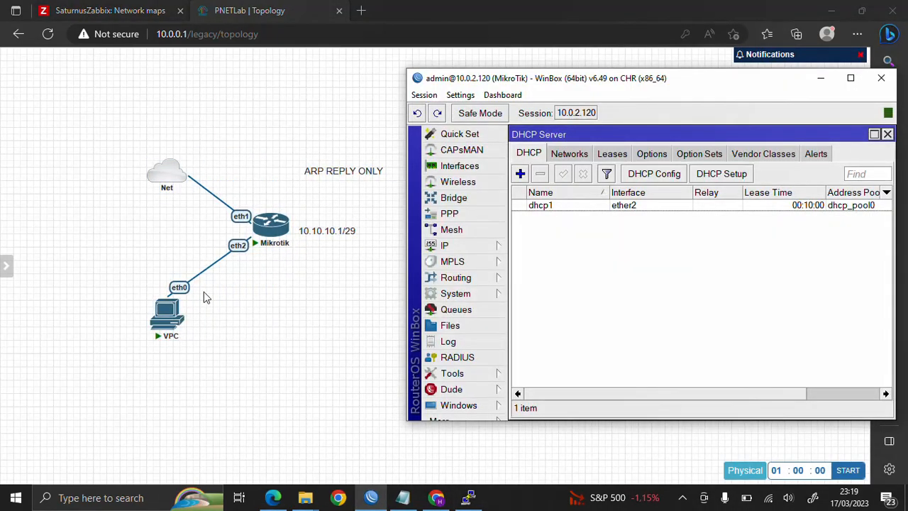
click(168, 321)
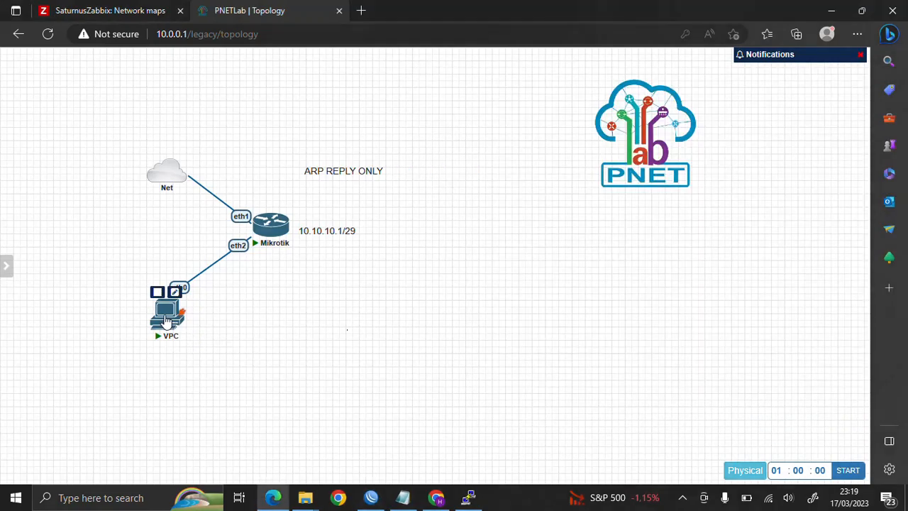
click(497, 106)
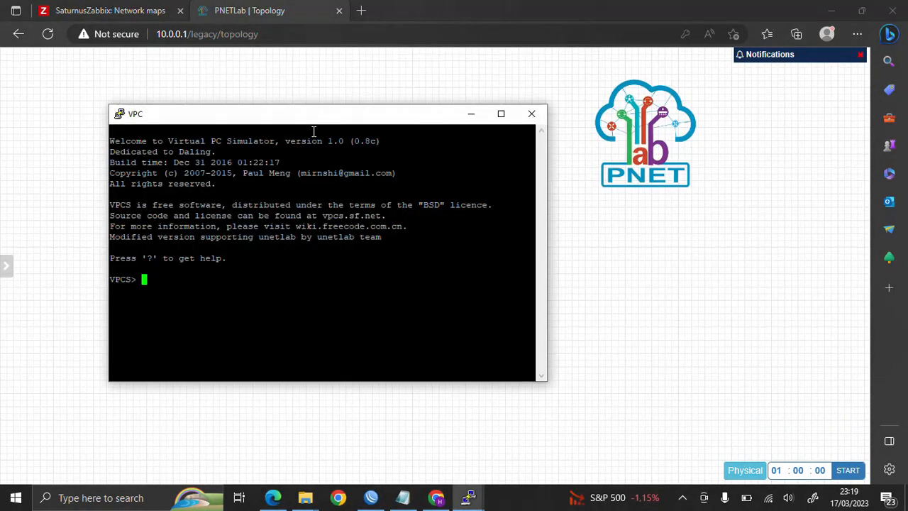
drag(308, 121, 584, 113)
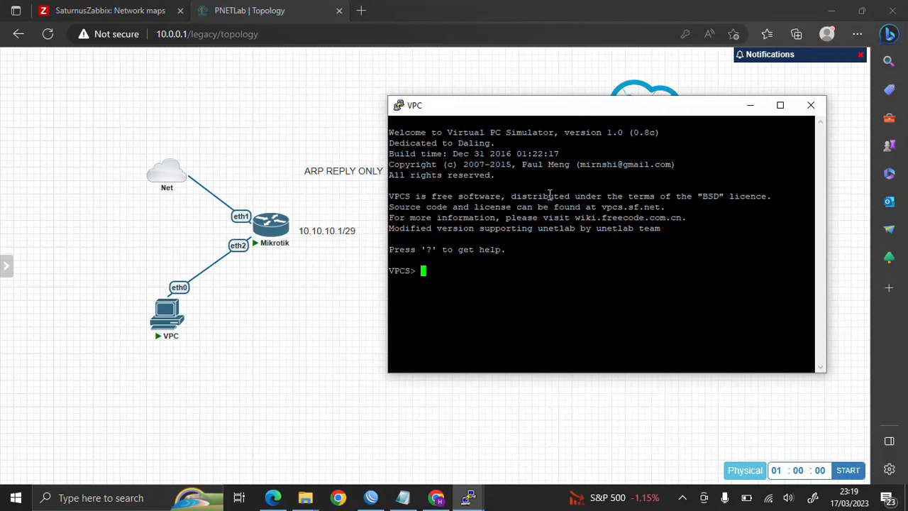
mouse_move(525, 114)
mouse_down()
mouse_move(545, 124)
mouse_move(535, 120)
mouse_up()
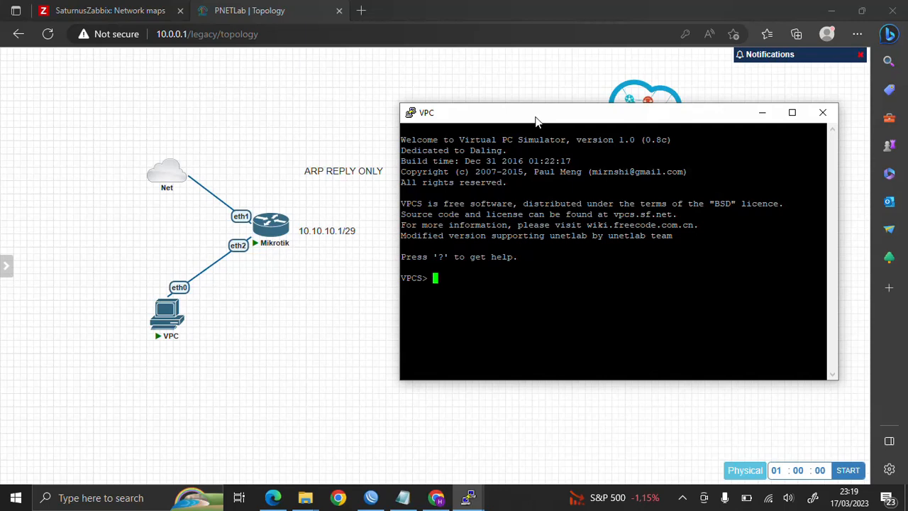
text(ip dhcp)
key(Return)
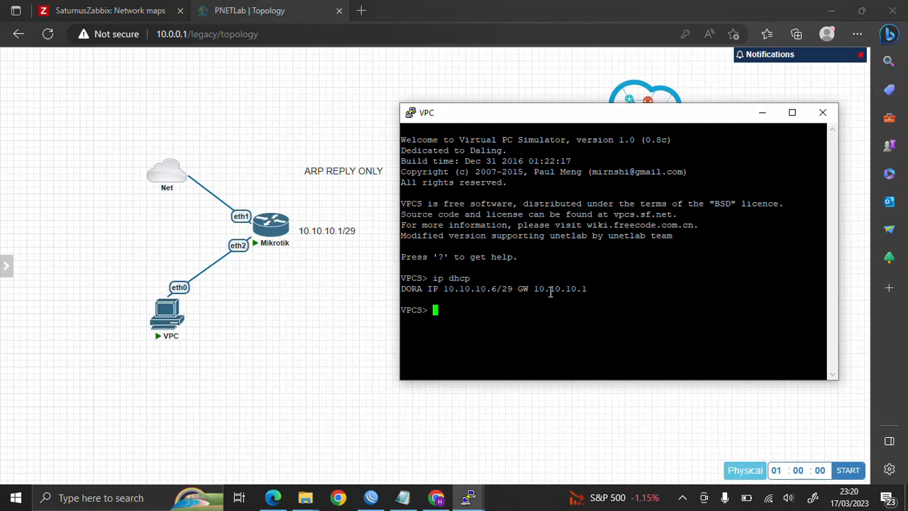
Step: Switch to WinBox, close the DHCP Server window and open the ARP list to check the VPC's entry
drag(536, 288, 586, 291)
mouse_move(372, 501)
click(398, 447)
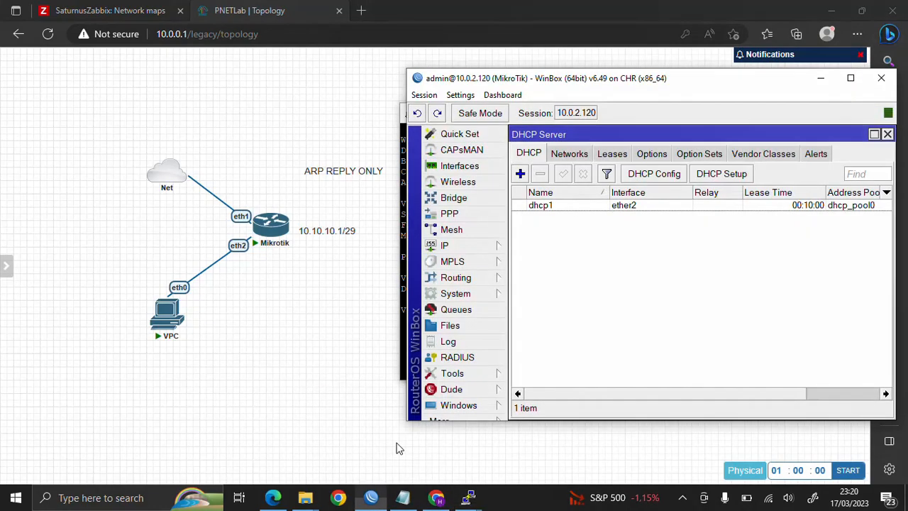
drag(550, 88, 530, 90)
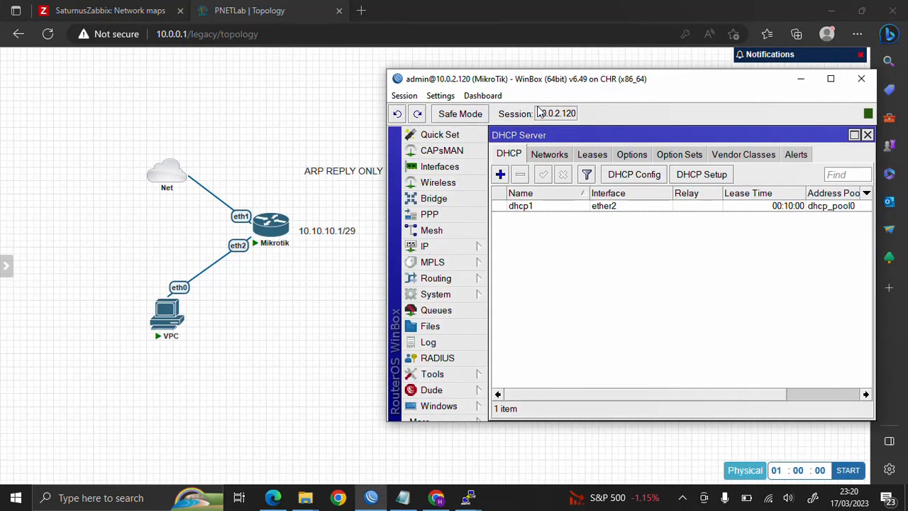
click(868, 135)
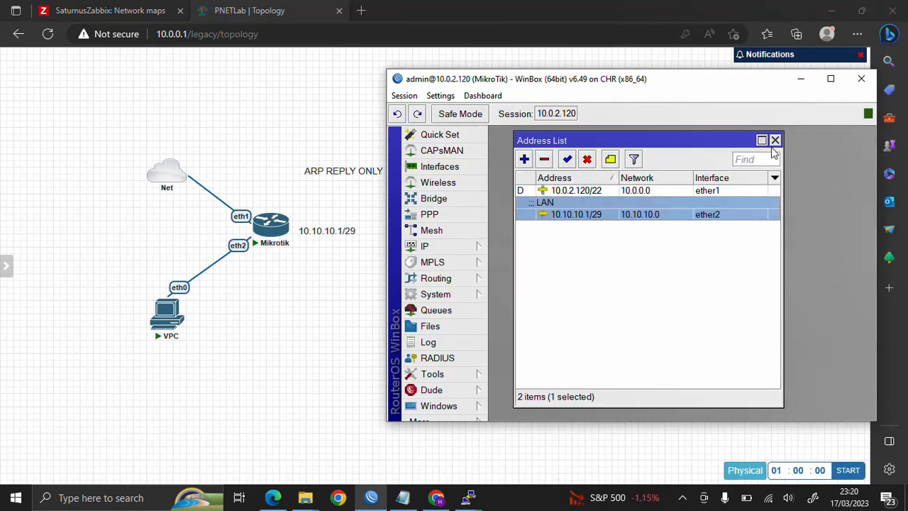
click(454, 247)
click(507, 75)
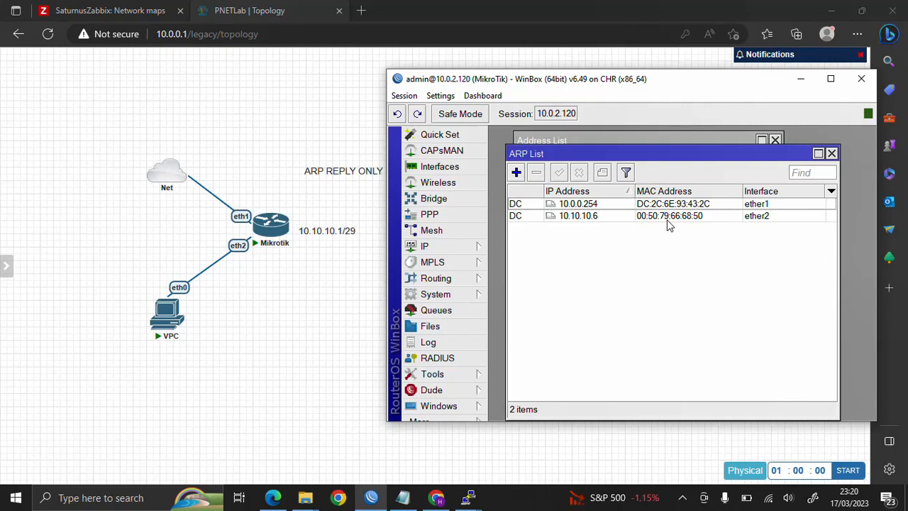
Step: Open Notepad and copy the MAC address 00:50:79:66:68:50 from the ether2 ARP entry into it
click(16, 497)
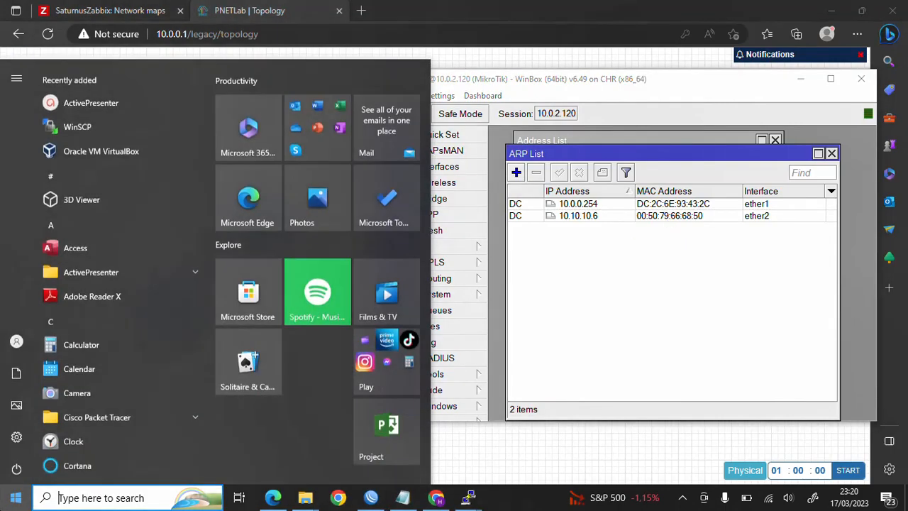
text(notepad)
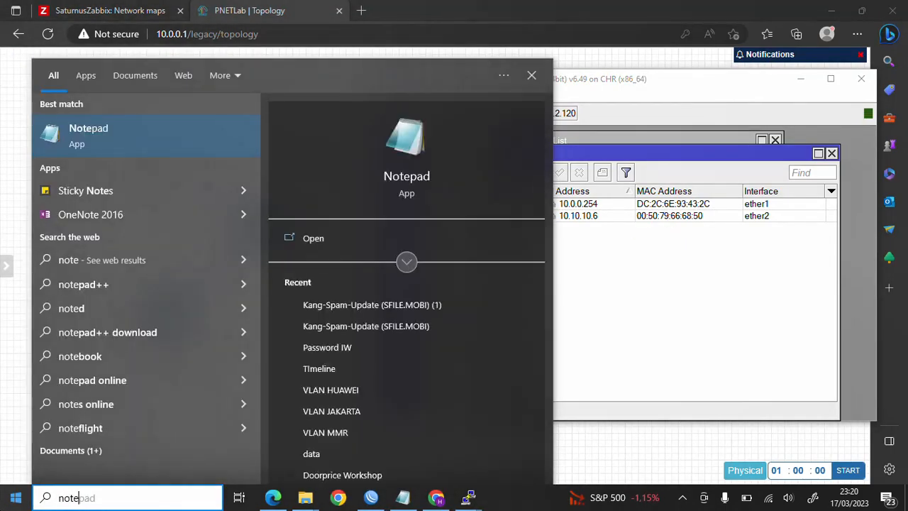
key(Return)
double_click(645, 216)
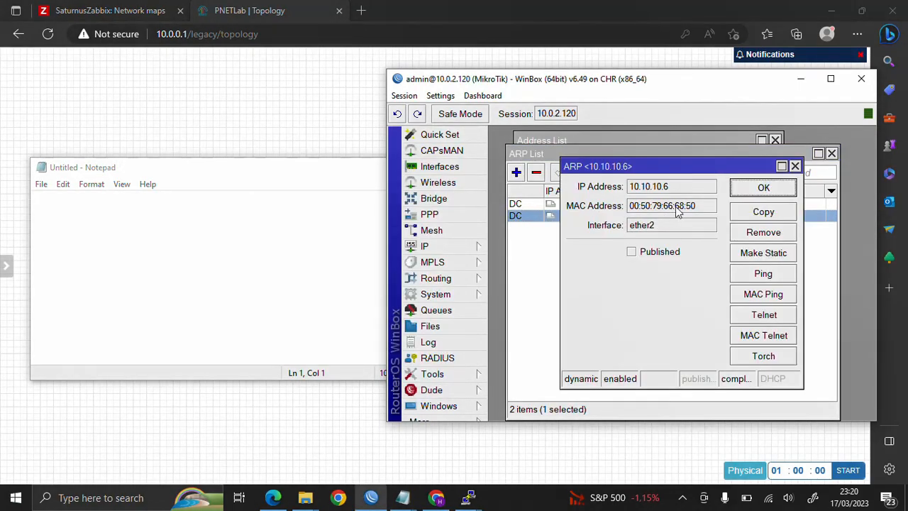
drag(699, 205, 628, 207)
right_click(649, 207)
click(675, 215)
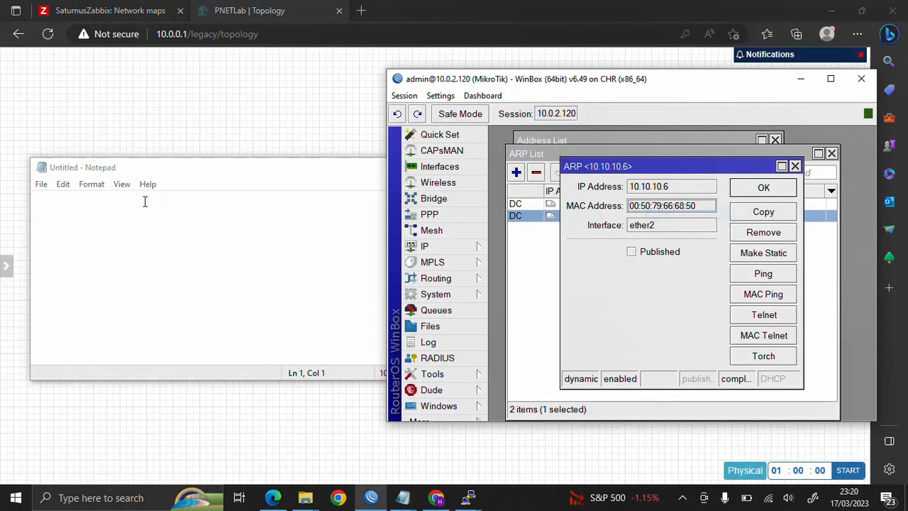
click(146, 207)
key(ctrl+v)
Step: Copy the ARP entry's IP address 10.10.10.6 onto a line above the MAC address in Notepad and minimize Notepad
drag(685, 189, 624, 189)
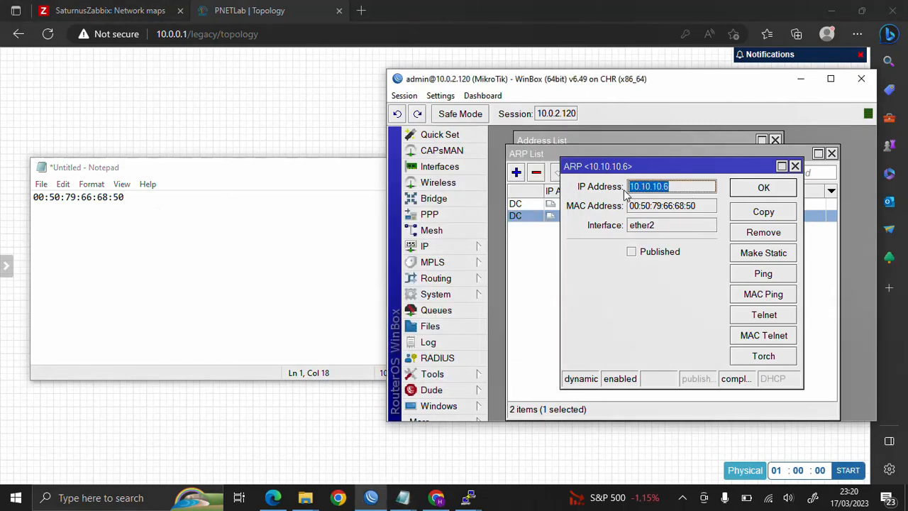
right_click(646, 189)
click(675, 197)
click(32, 199)
key(Return)
click(33, 199)
key(ctrl+v)
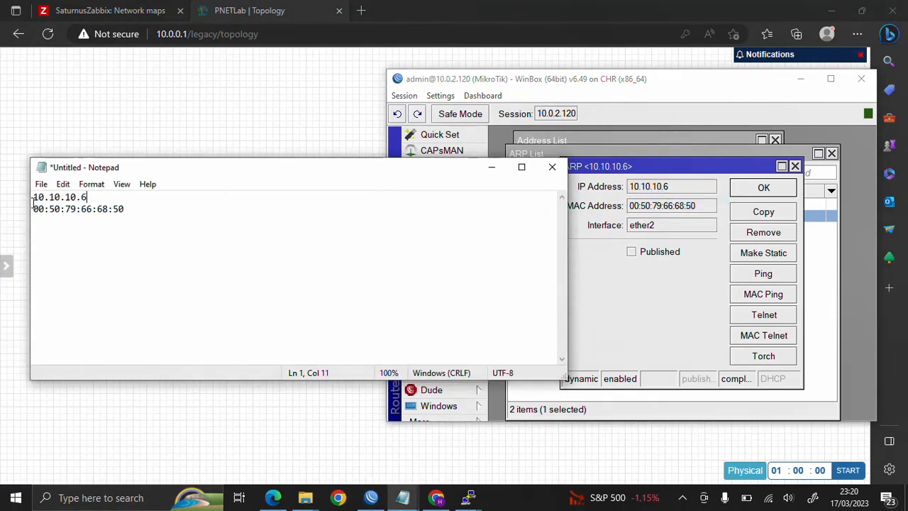
key(ctrl+v)
key(BackSpace)
key(BackSpace)
key(BackSpace)
key(BackSpace)
key(BackSpace)
key(BackSpace)
key(BackSpace)
key(BackSpace)
click(492, 168)
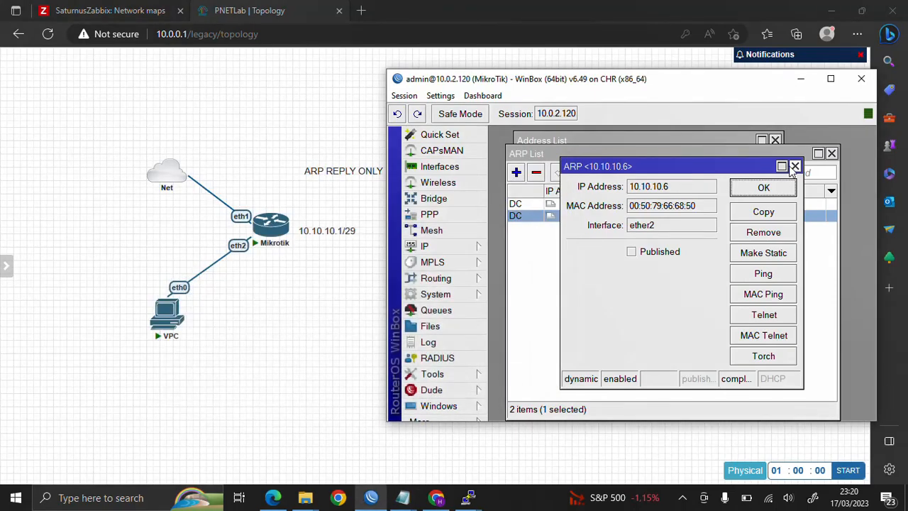
Step: Ping the gateway 10.10.10.1 from the VPC console and minimize the console
mouse_move(468, 498)
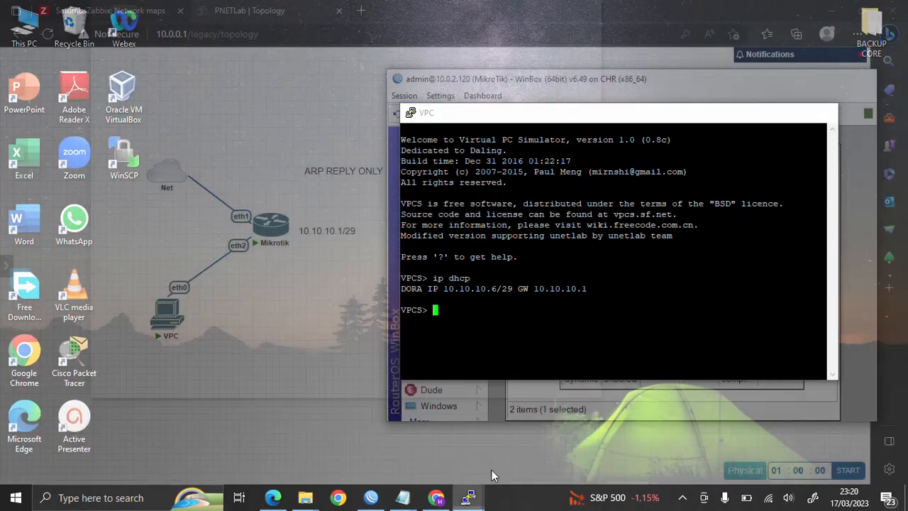
click(492, 470)
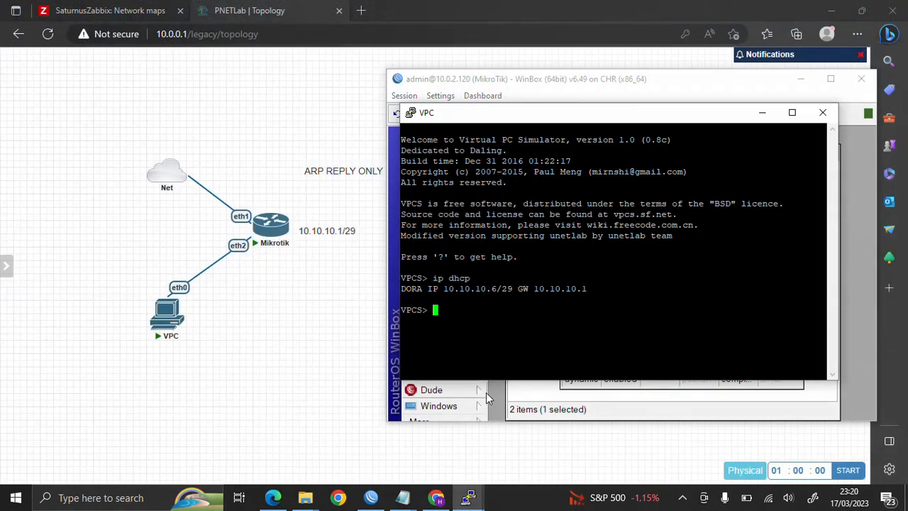
text(ping 10.10.10.1)
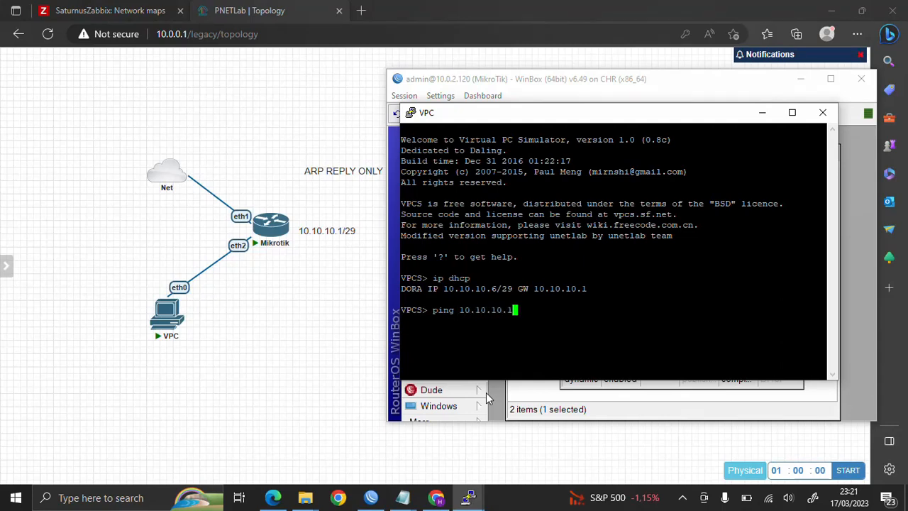
key(Return)
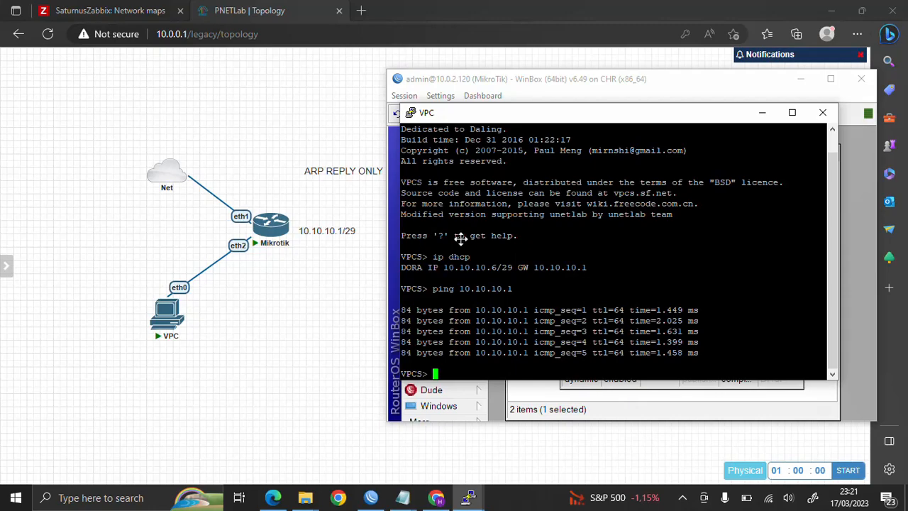
click(763, 113)
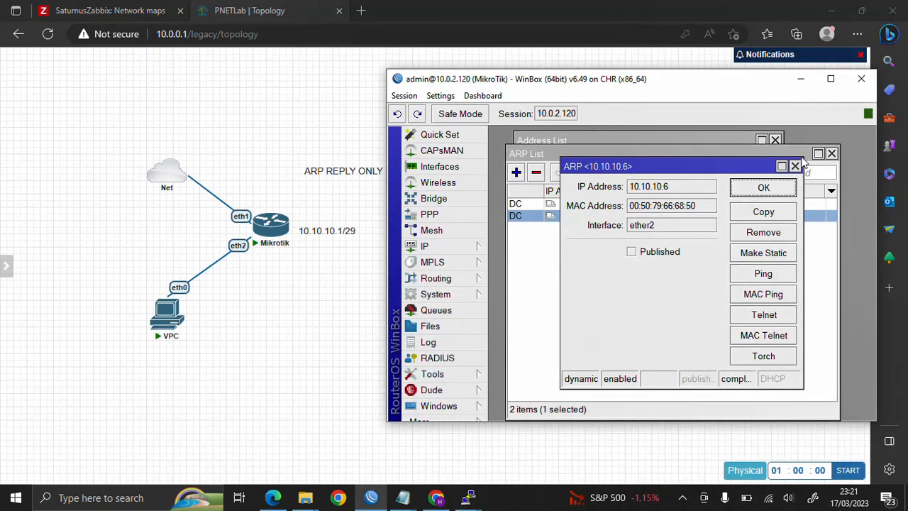
Step: Close the ARP entry's details, the ARP list and the address list in WinBox
click(796, 166)
click(832, 153)
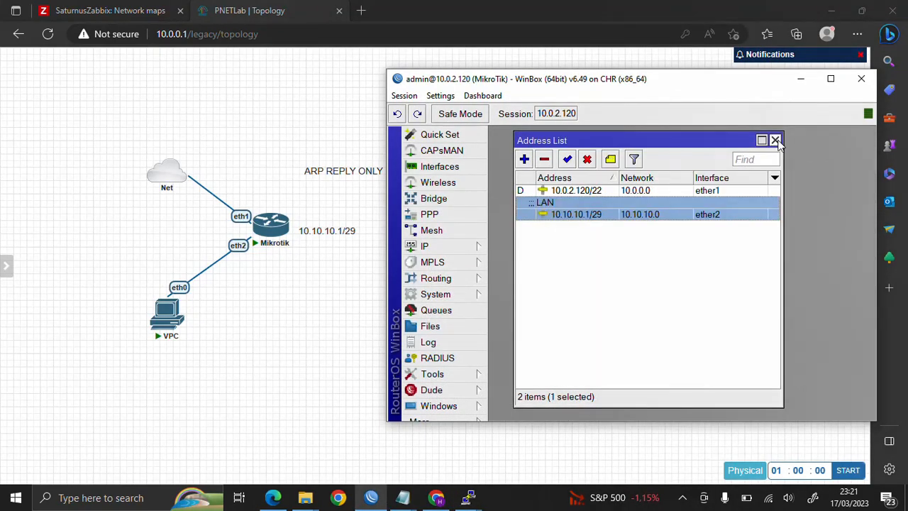
click(776, 140)
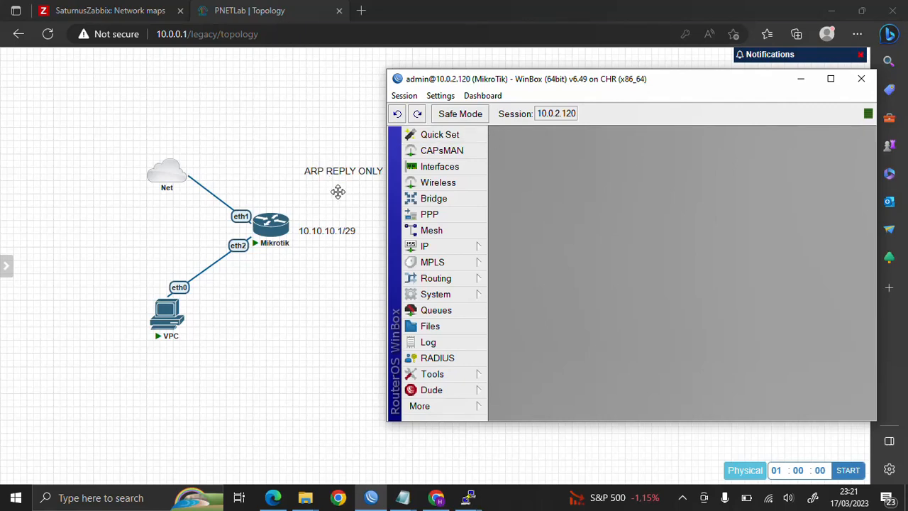
Step: Open the settings of interface ether2 from the interface list and view its available ARP modes
click(425, 169)
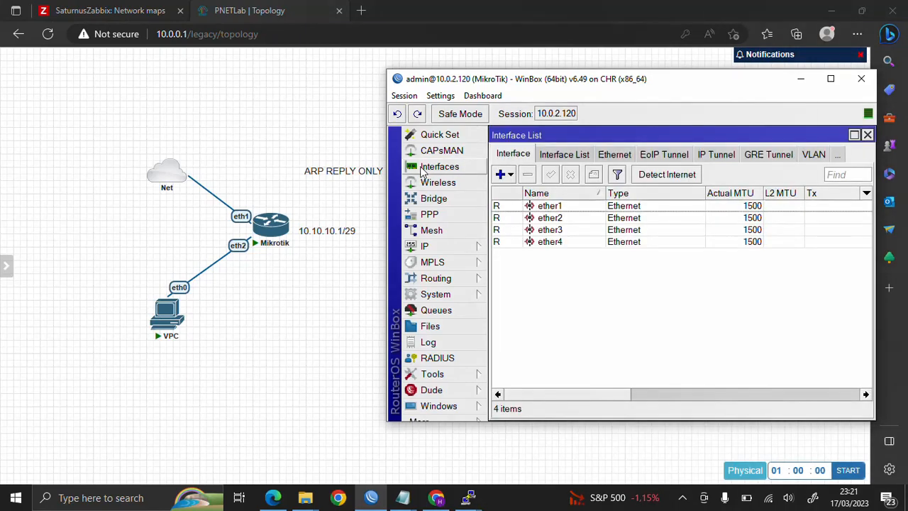
click(571, 221)
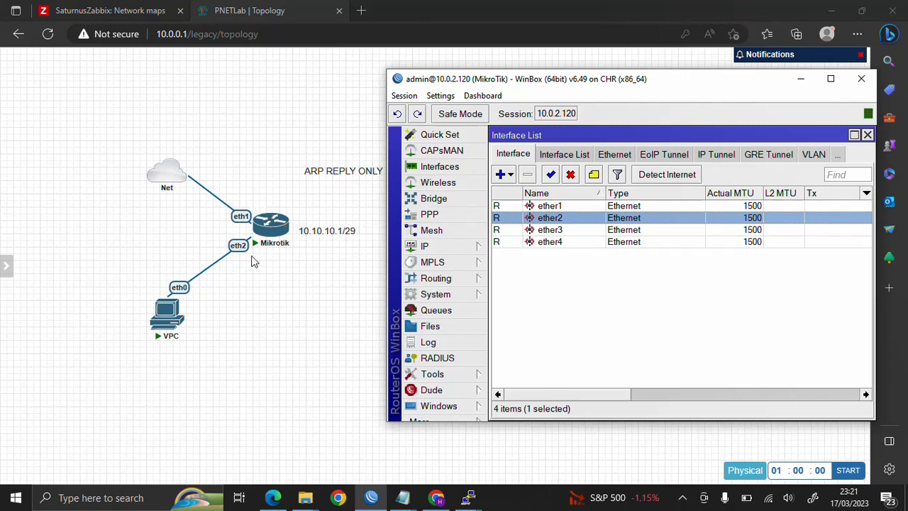
mouse_move(169, 316)
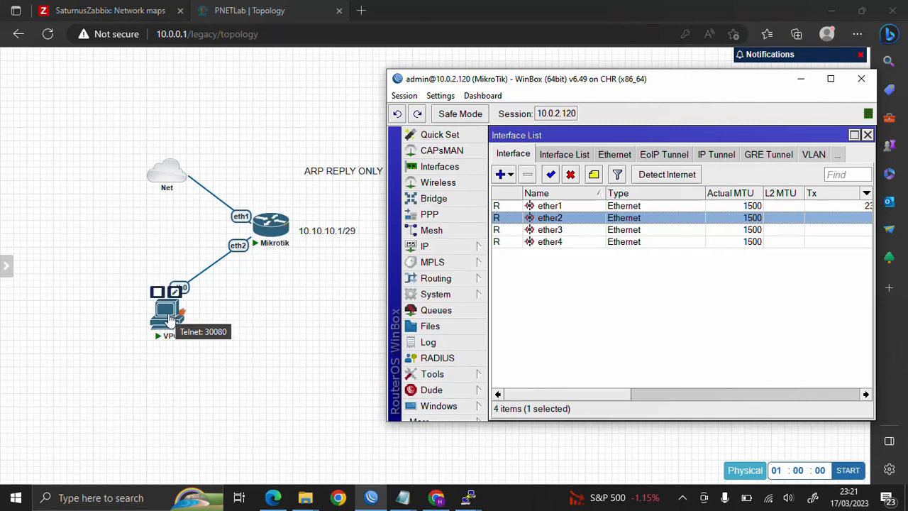
double_click(578, 218)
click(628, 293)
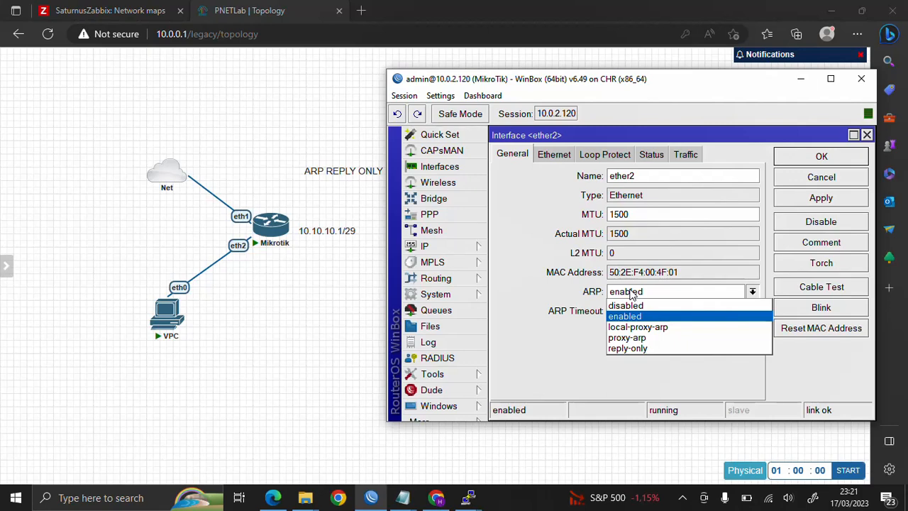
Step: Review the ARP list for the VPC's entry on ether2 and close the list
click(476, 247)
click(516, 76)
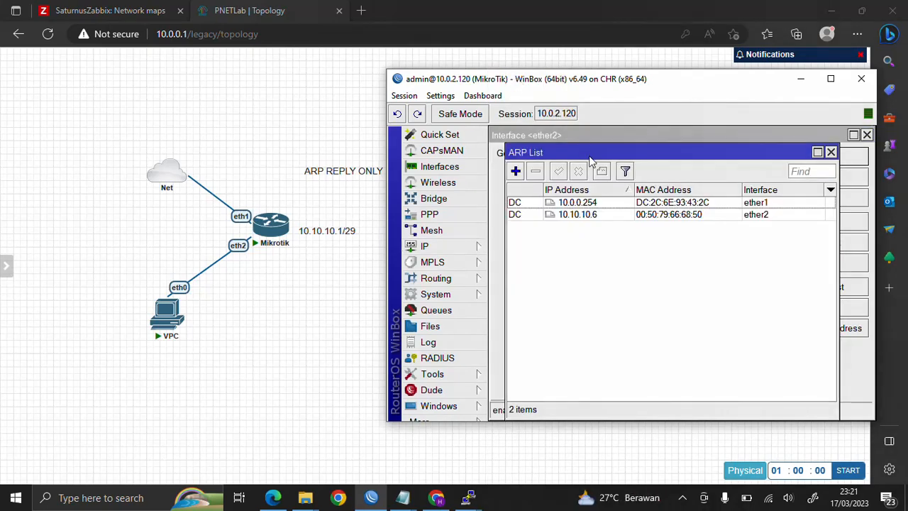
click(831, 152)
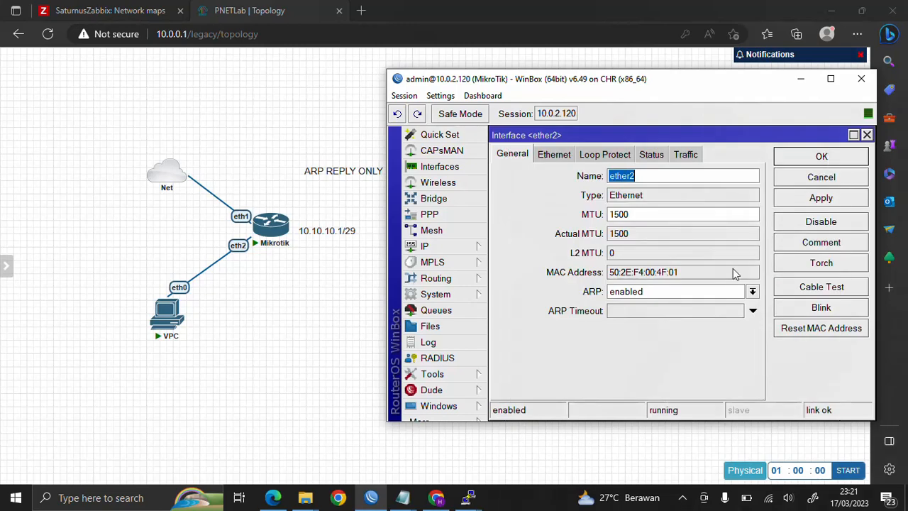
Step: Set the ARP mode of interface ether2 to reply-only and apply the change
click(627, 296)
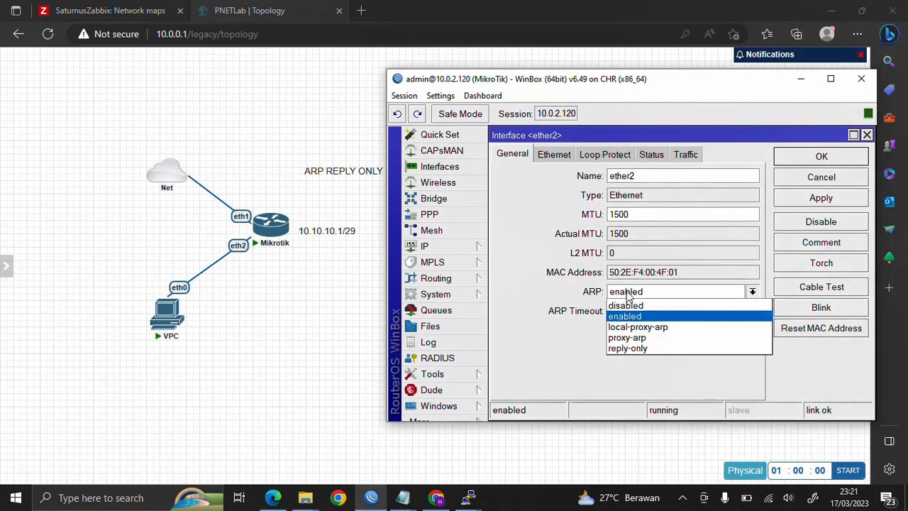
click(648, 349)
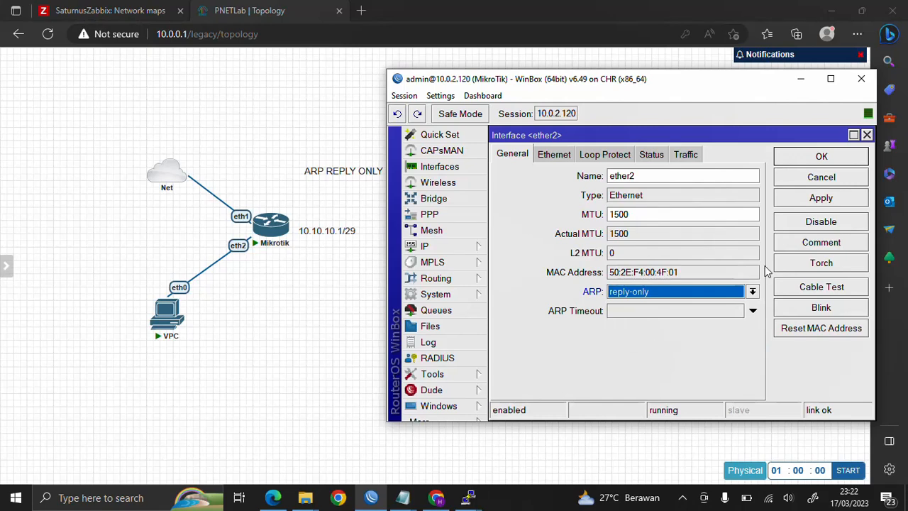
click(822, 199)
click(822, 158)
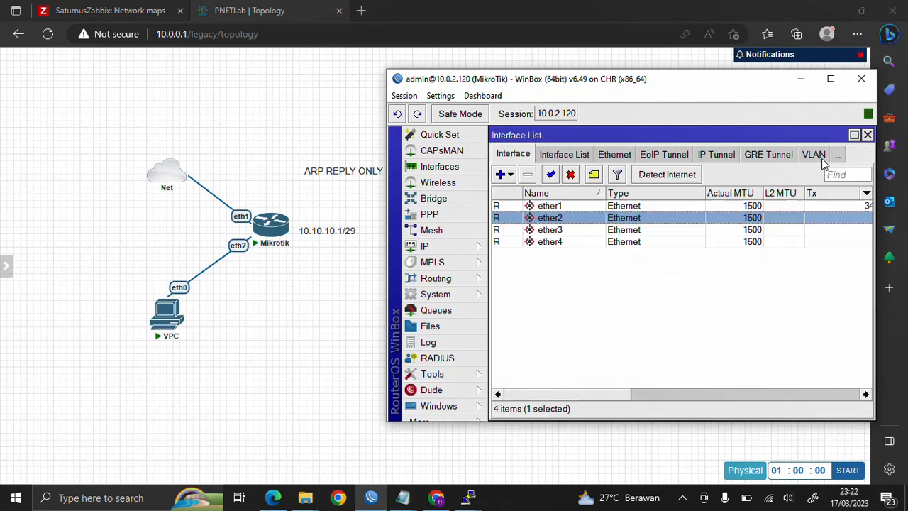
Step: Open the router's ARP list in WinBox, and repeat the ping to 10.10.10.1 from the VPC console
click(465, 246)
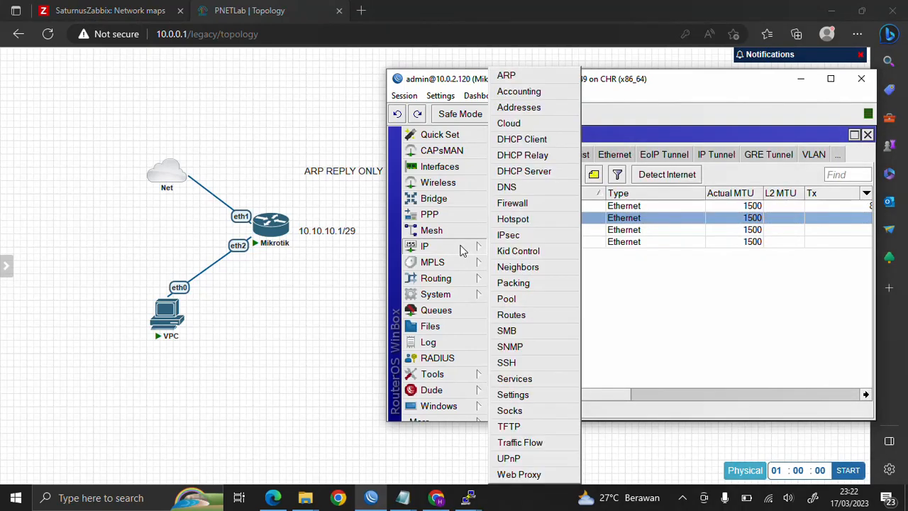
click(548, 76)
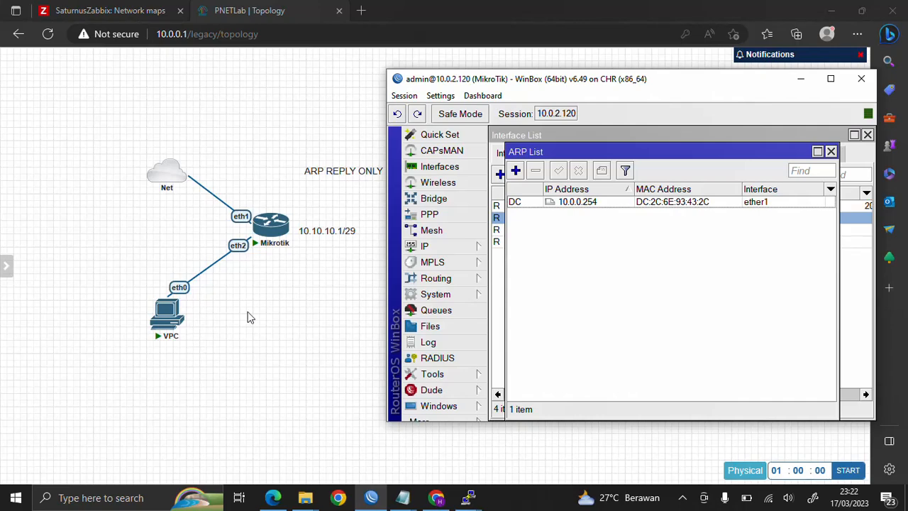
mouse_move(471, 496)
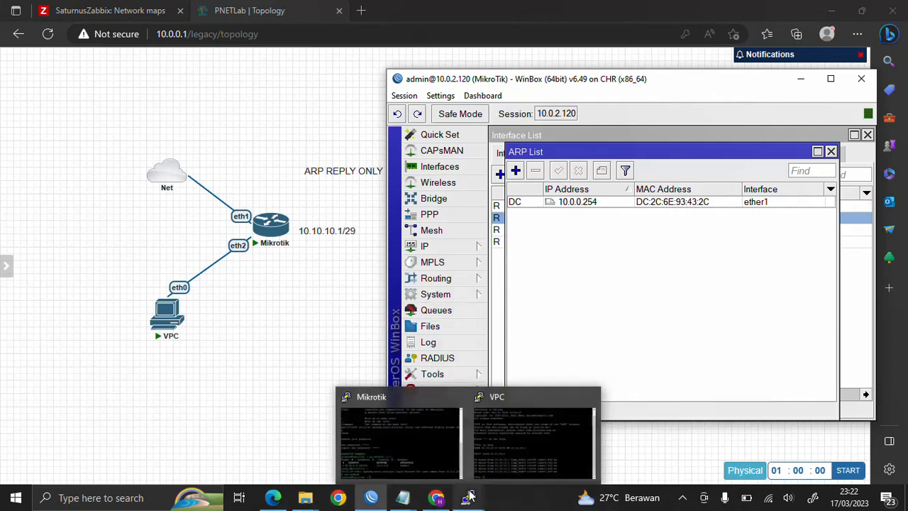
click(525, 442)
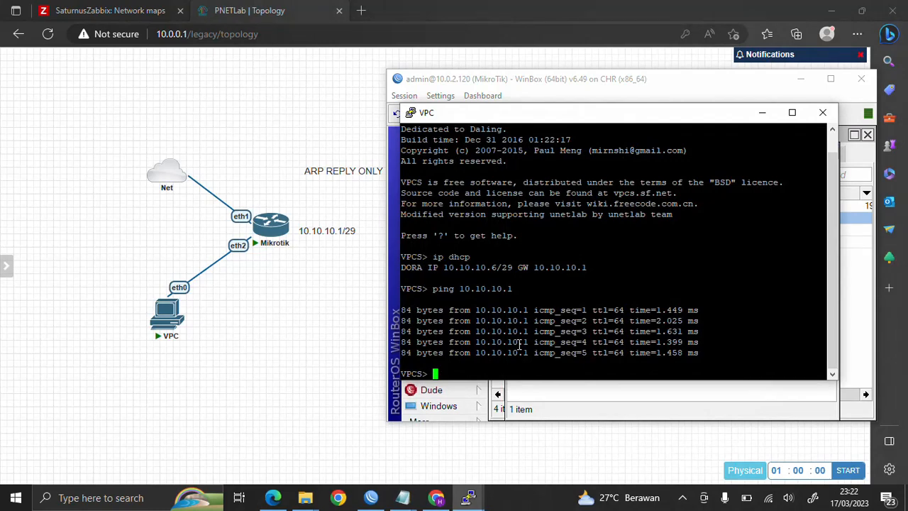
key(Up)
key(Return)
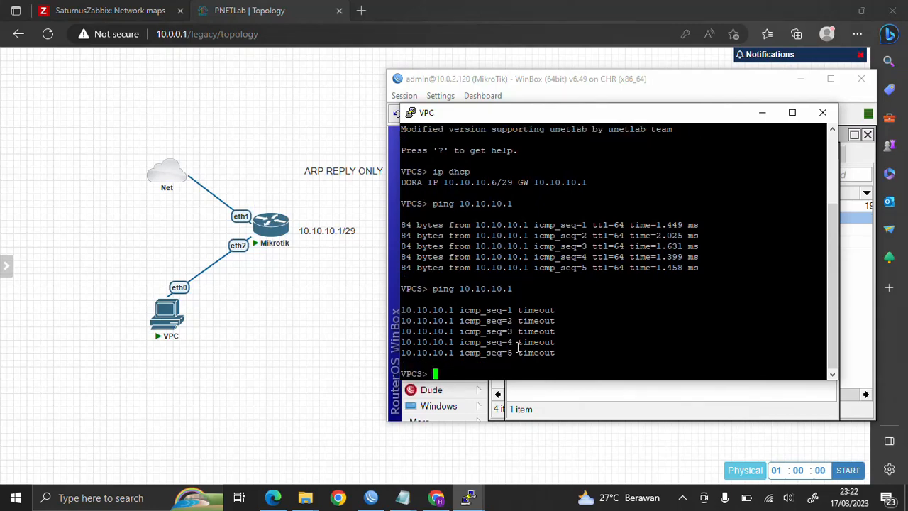
click(762, 112)
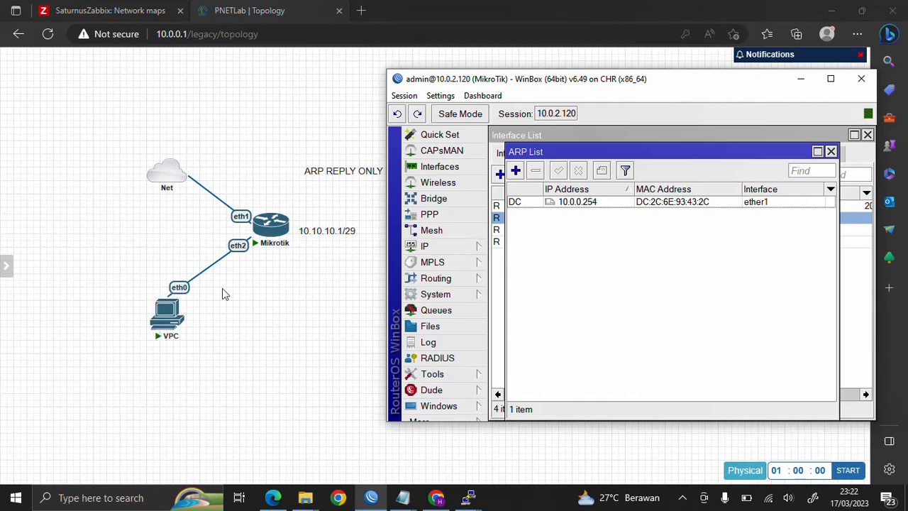
Step: Move the ARP list aside and check the ARP mode in the settings of interface ether2
mouse_move(269, 243)
drag(651, 152, 659, 223)
click(579, 275)
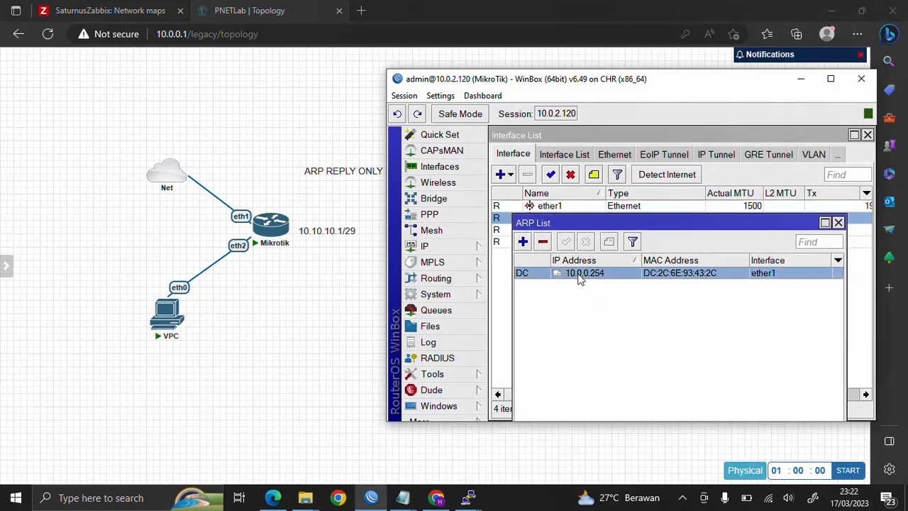
drag(582, 225, 576, 282)
click(572, 222)
double_click(572, 223)
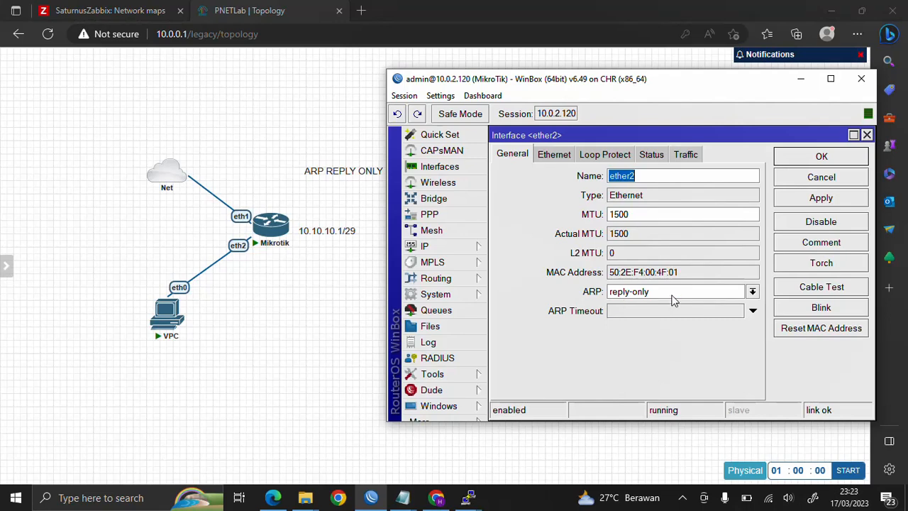
click(859, 156)
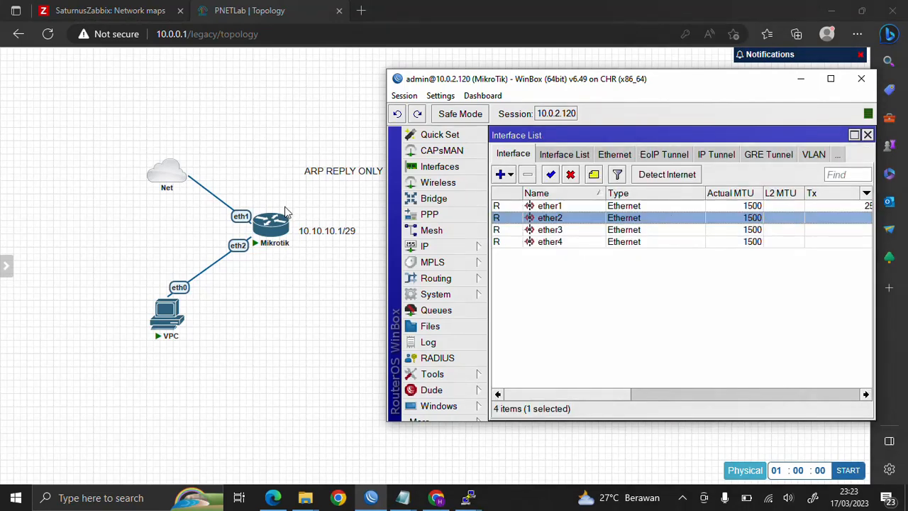
Step: Start a new entry in the router's ARP list with IP address 10.10.10.6
click(448, 246)
click(528, 79)
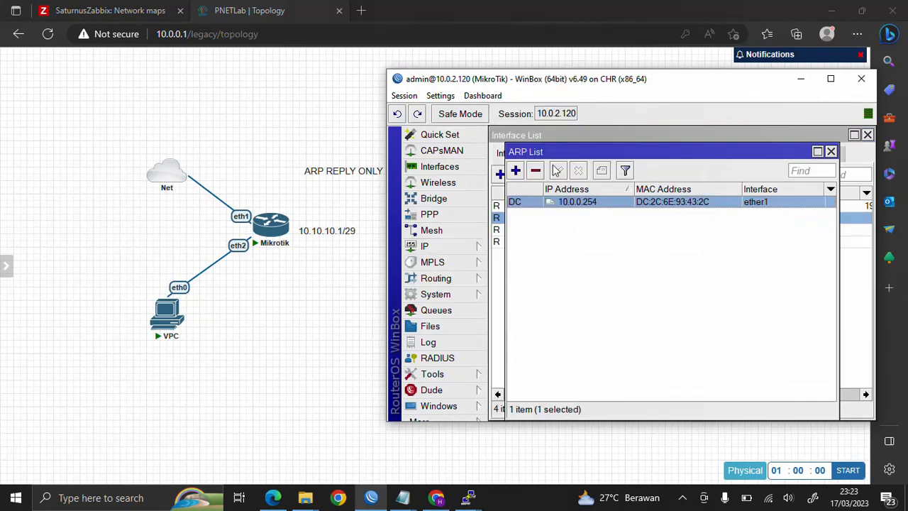
drag(550, 152, 540, 148)
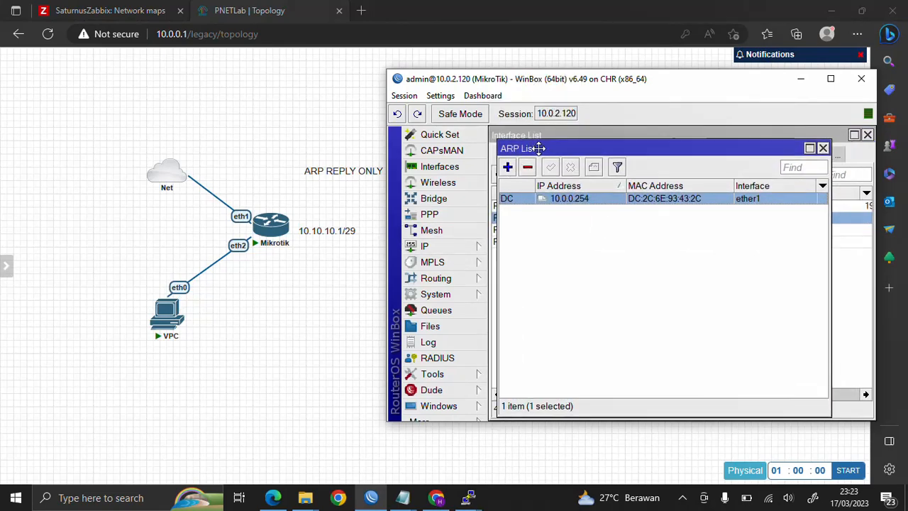
click(508, 166)
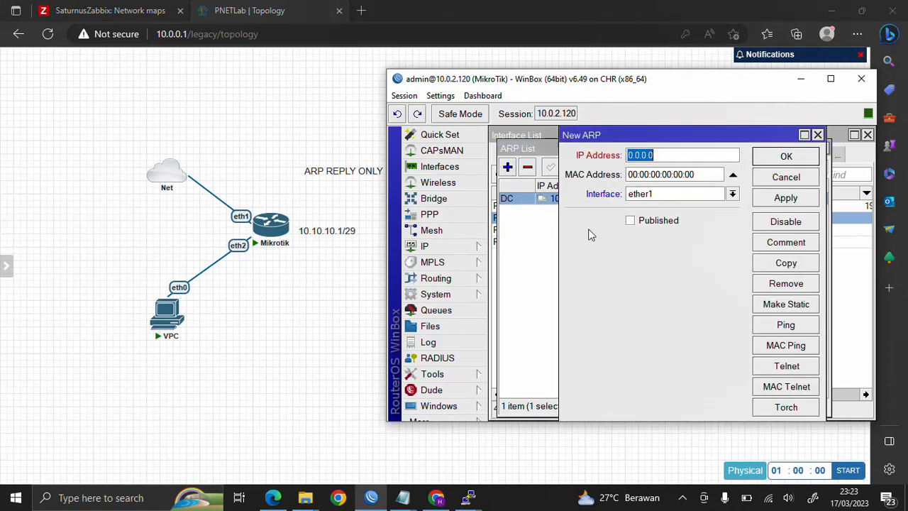
text(10.10)
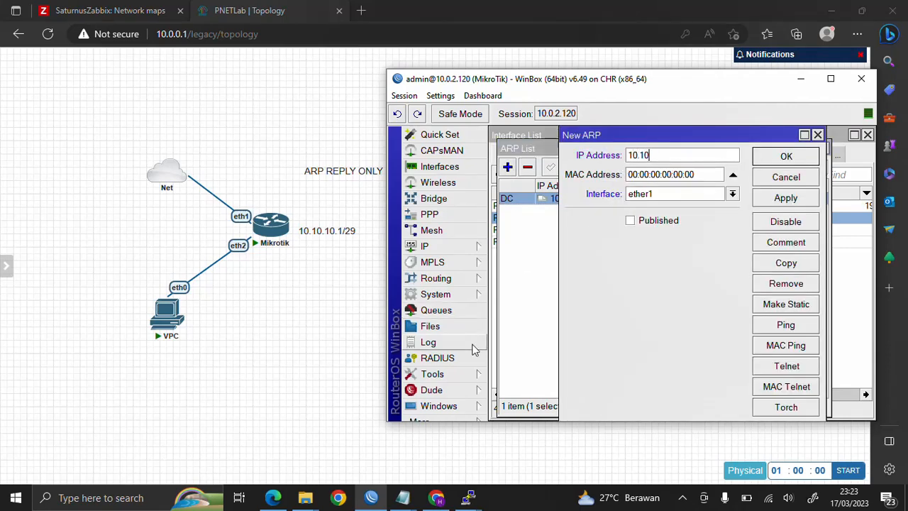
text(.10.6)
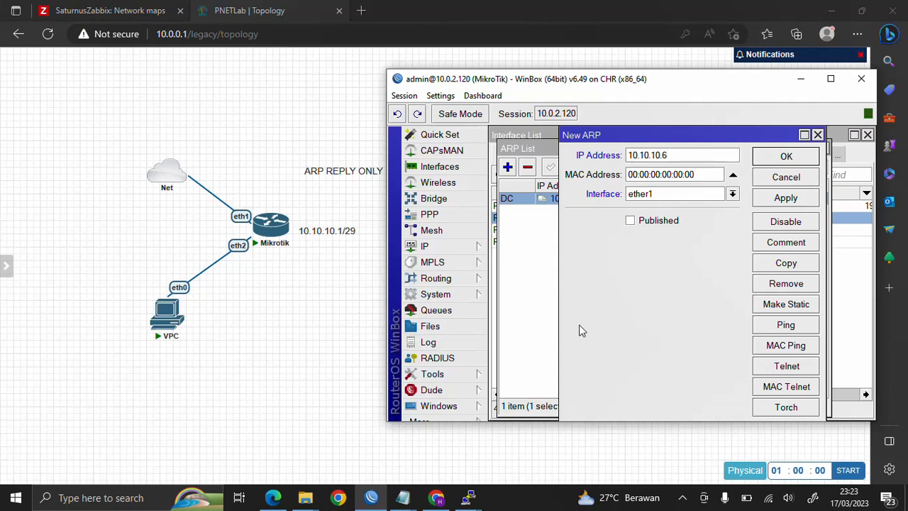
Step: Set the new ARP entry's MAC address to 00:50:79:66:68:50, as noted in Notepad
mouse_move(410, 501)
click(455, 458)
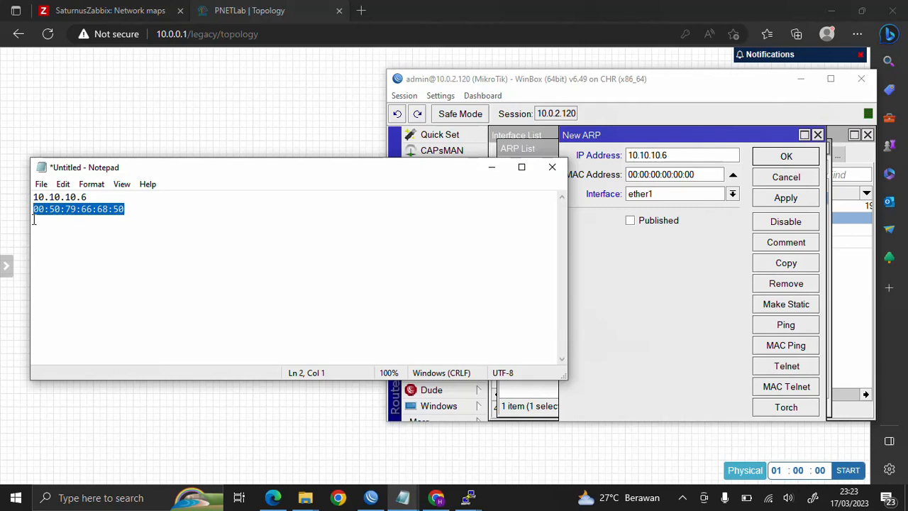
click(492, 168)
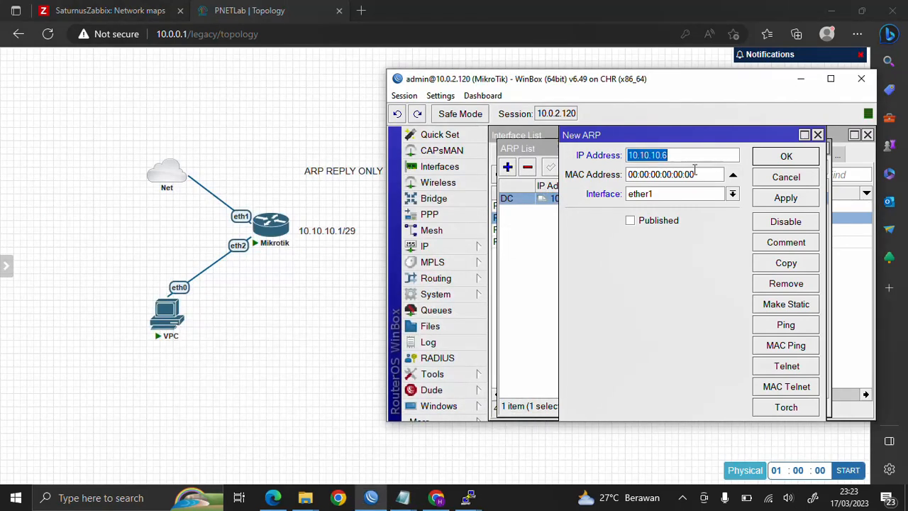
double_click(694, 174)
text(00:50:79:66:68:50)
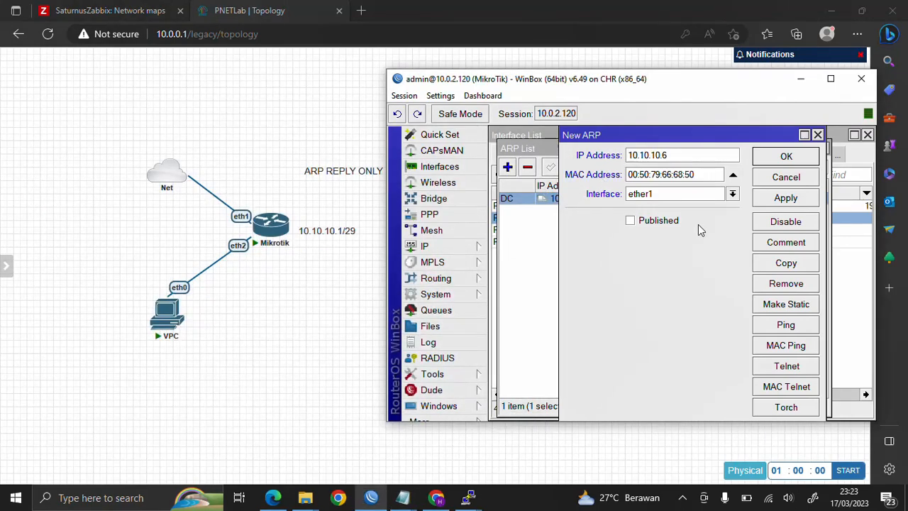
Step: Assign the new ARP entry to interface ether2 and save it
click(652, 198)
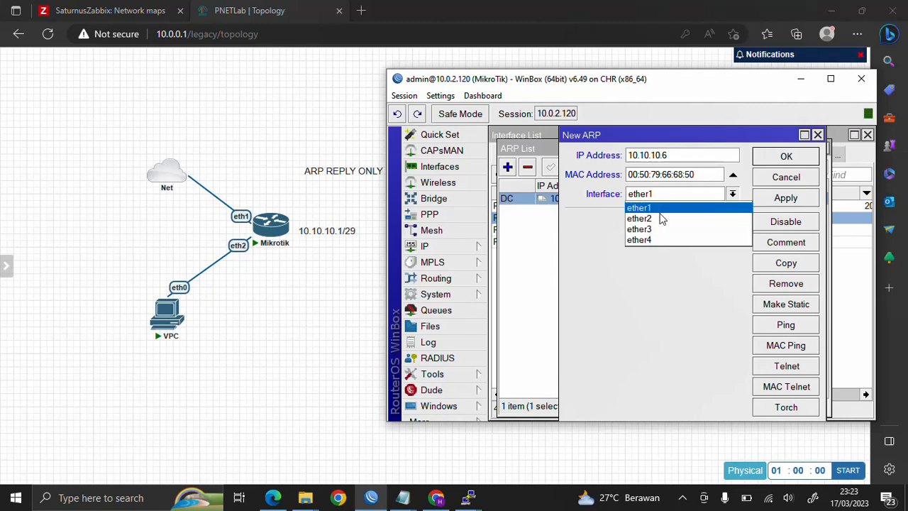
click(642, 219)
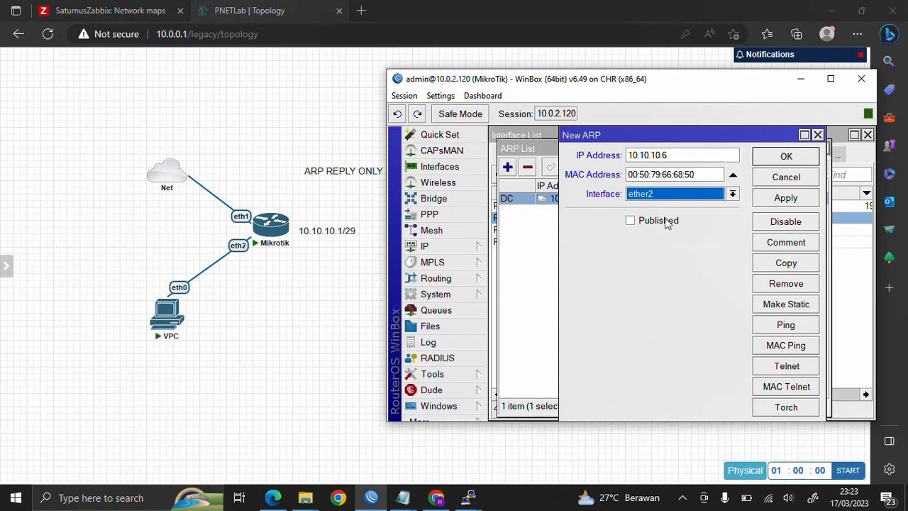
click(780, 200)
click(785, 156)
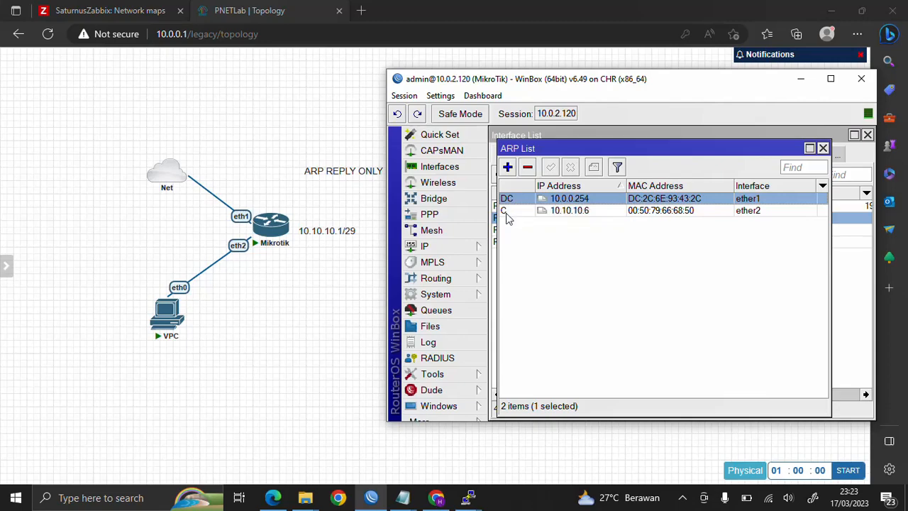
Step: Ping 10.10.10.1 from the VPC console to test the static ARP entry
mouse_move(466, 504)
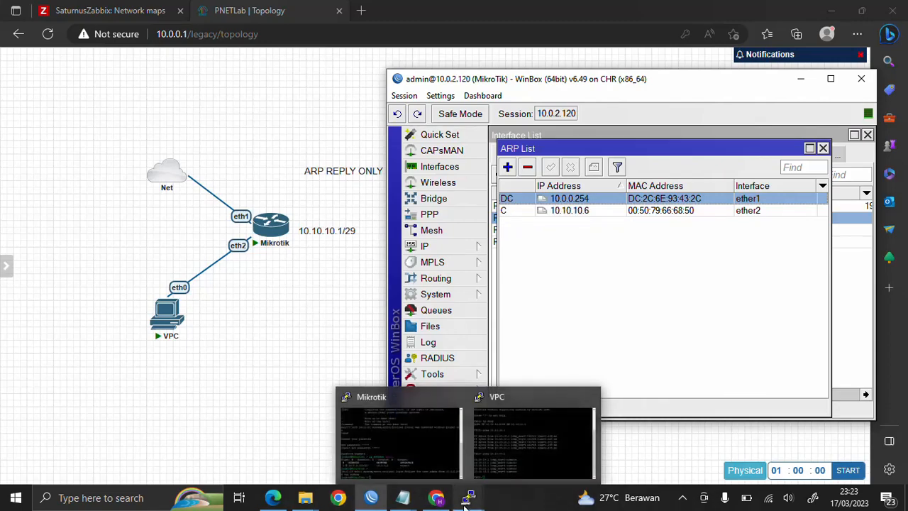
click(516, 457)
key(Up)
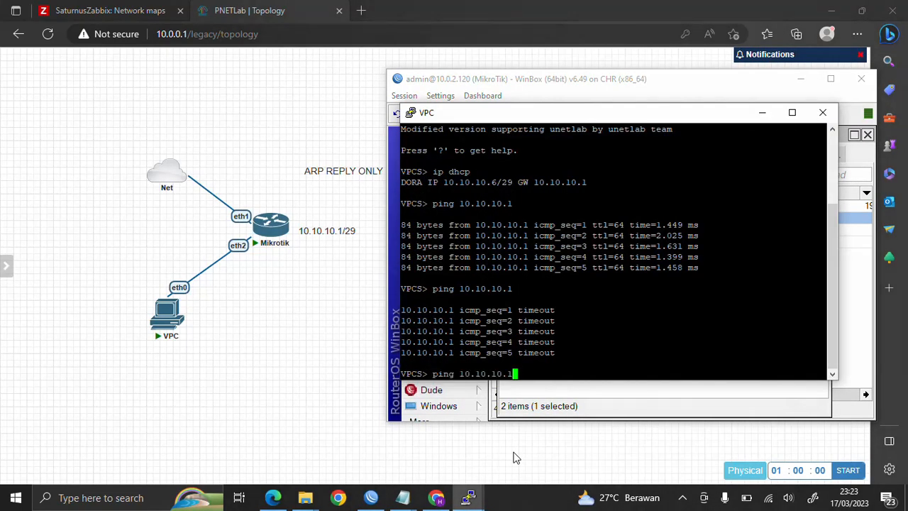
key(Return)
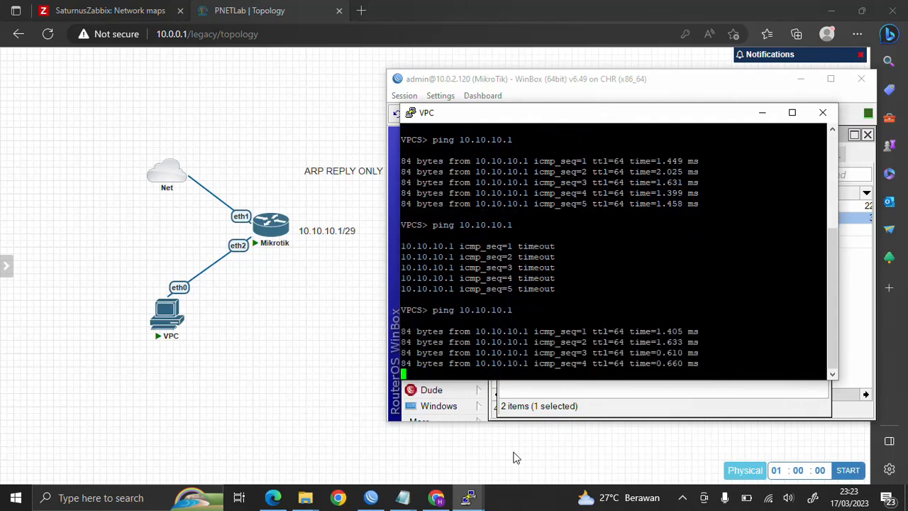
Step: Add a firewall NAT rule with the action masquerade in WinBox and close the firewall window
click(855, 328)
click(465, 249)
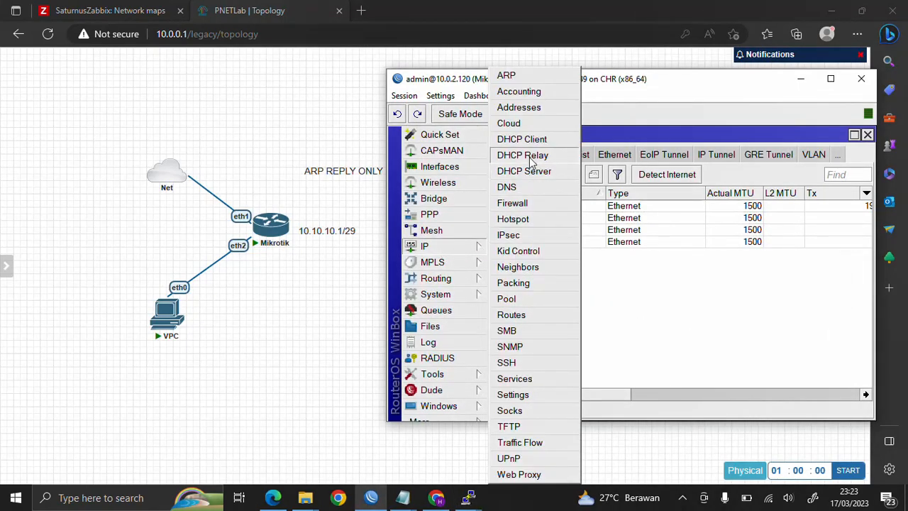
click(522, 204)
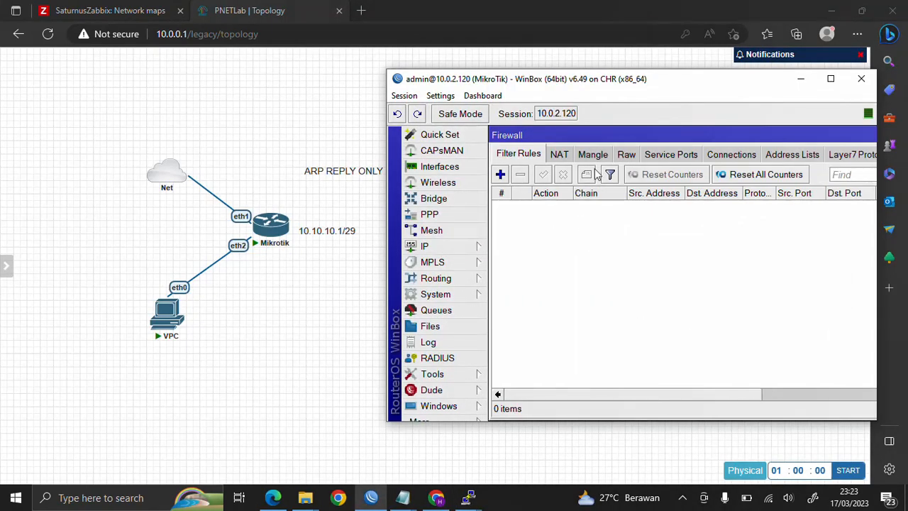
click(559, 154)
click(500, 175)
click(671, 154)
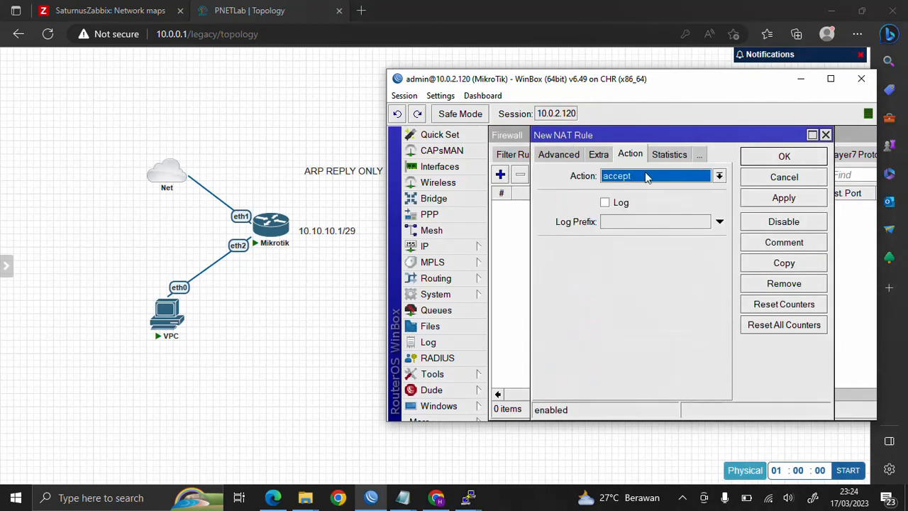
click(649, 176)
click(626, 253)
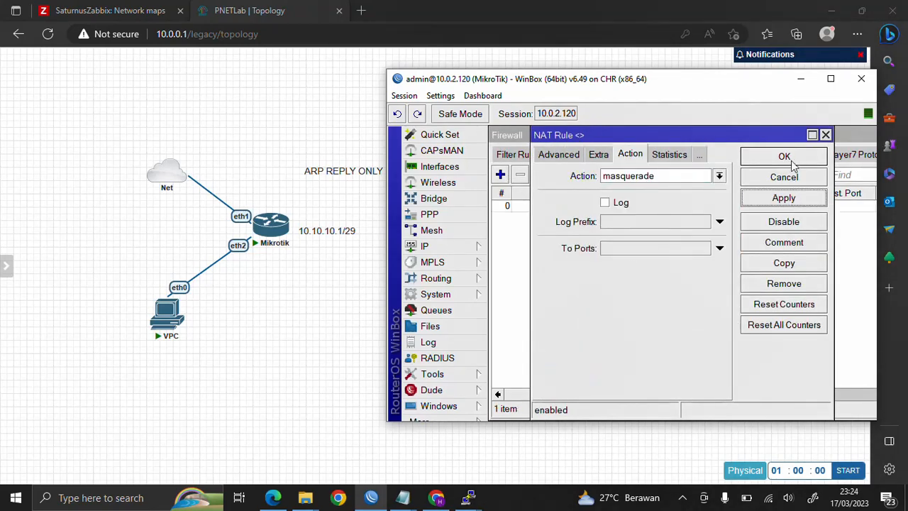
click(785, 156)
drag(827, 138, 679, 186)
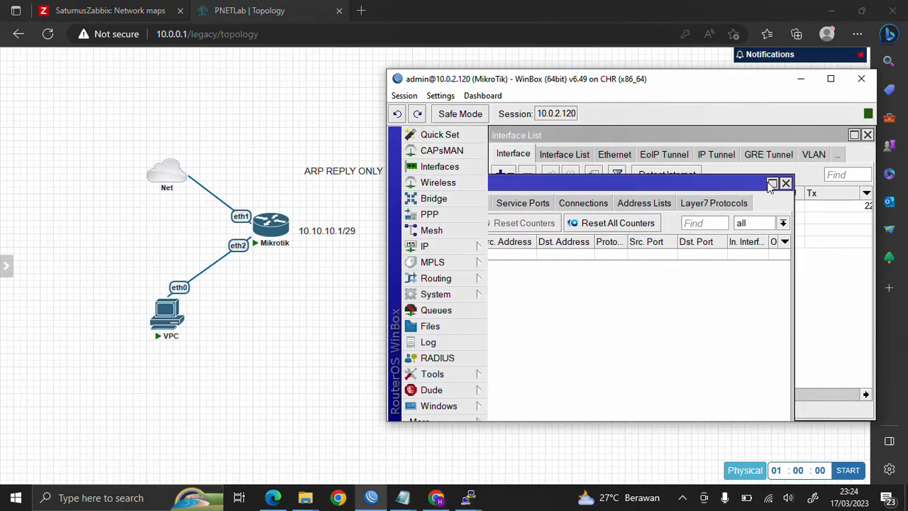
click(787, 184)
Step: Ping 8.8.8.8 from the VPC console to test internet access
click(476, 501)
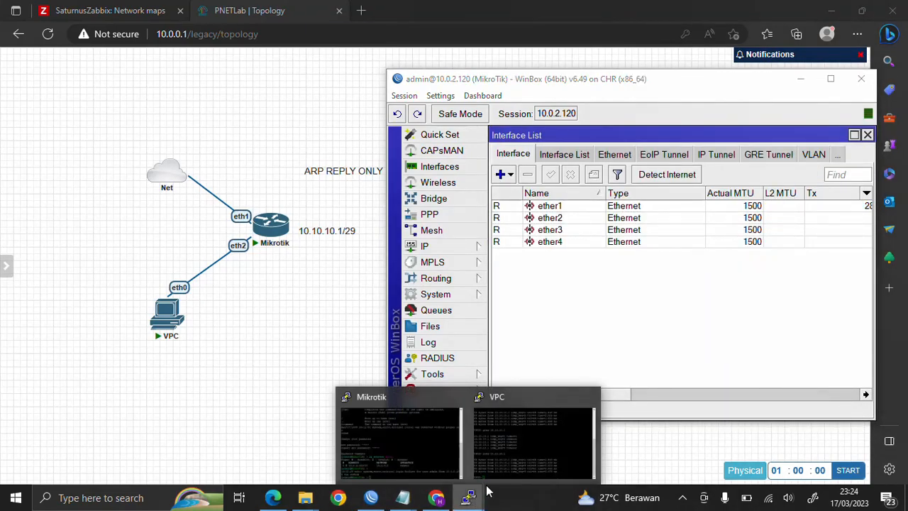
click(522, 454)
key(Up)
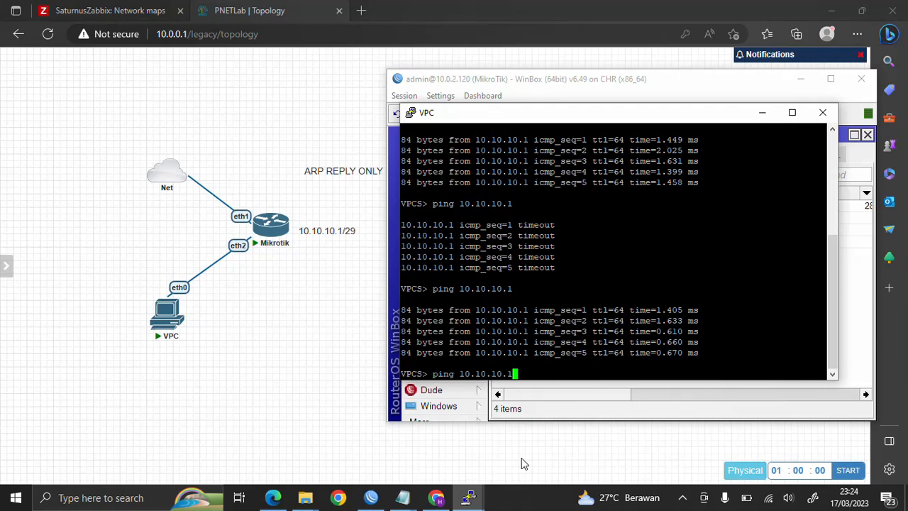
key(BackSpace)
key(BackSpace)
key(BackSpace)
key(BackSpace)
key(BackSpace)
key(BackSpace)
key(BackSpace)
text(8.8.8.8)
key(Return)
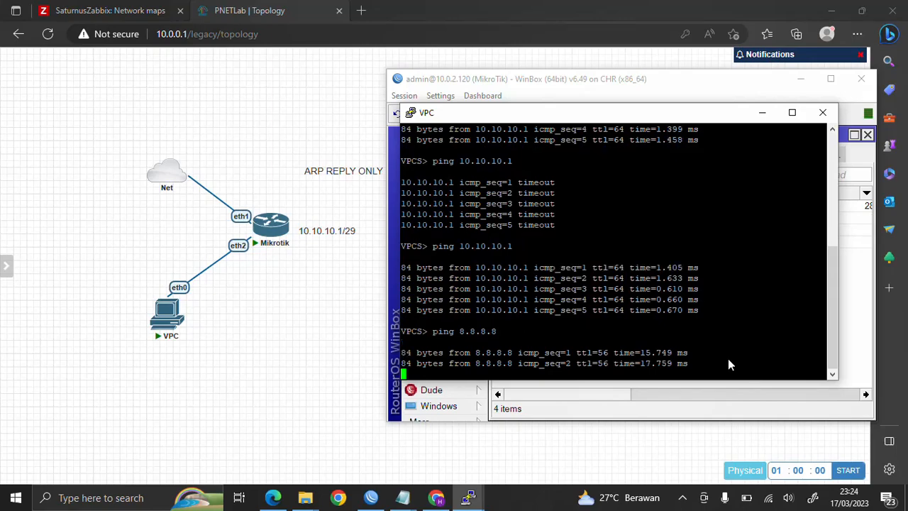
Step: Disable the static ARP entry for 10.10.10.6 in WinBox and select the dynamic entry for the same address
click(857, 305)
click(461, 246)
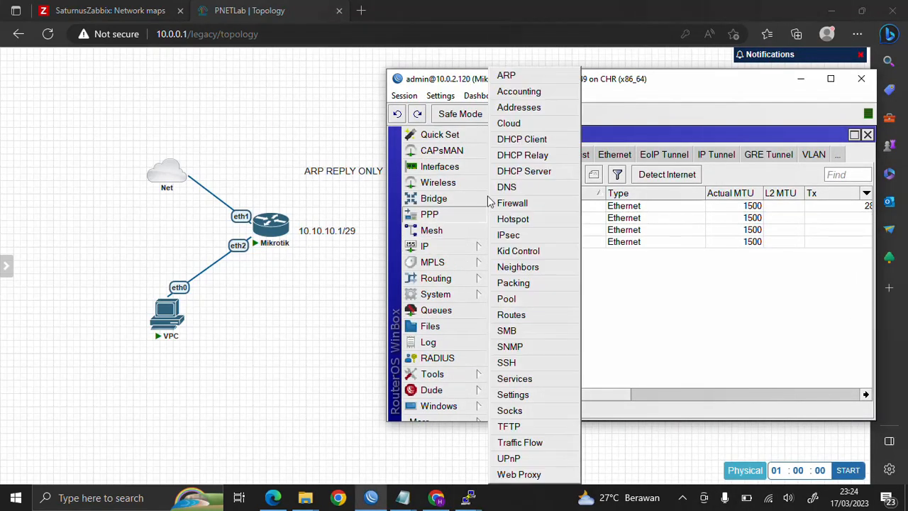
click(515, 84)
click(562, 212)
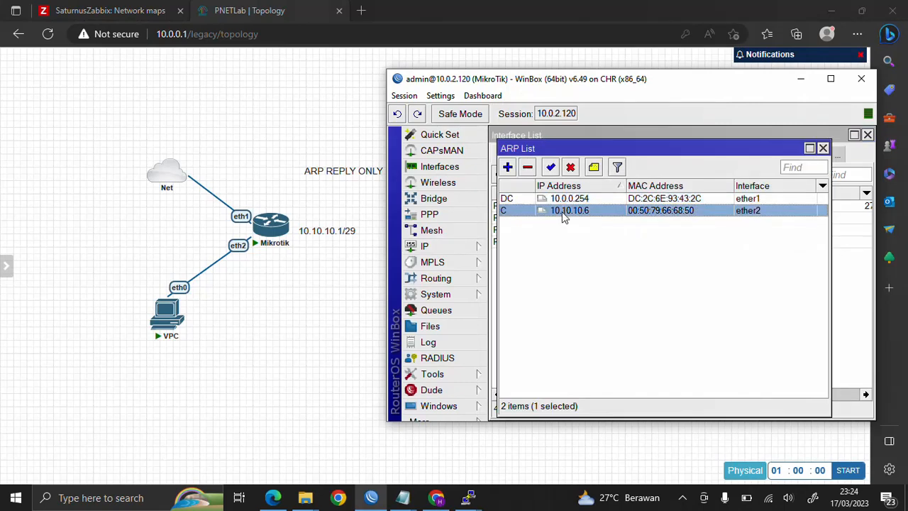
click(569, 170)
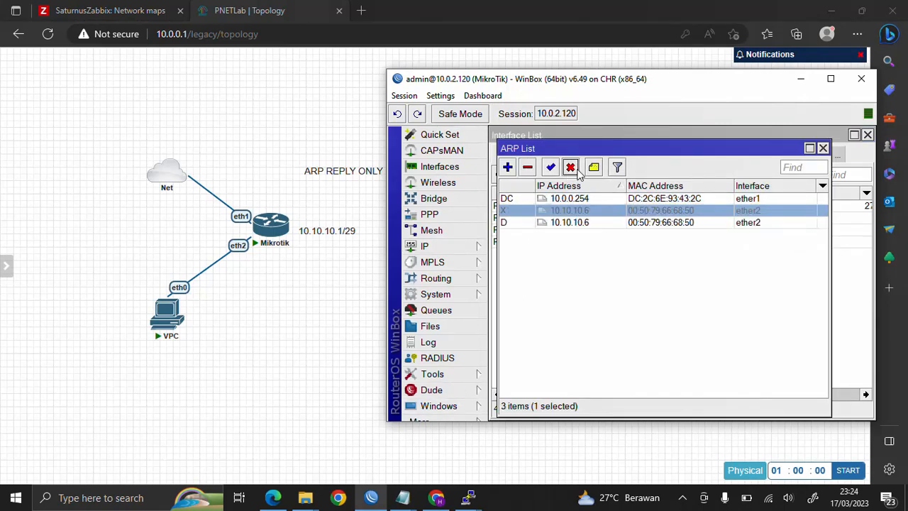
click(568, 222)
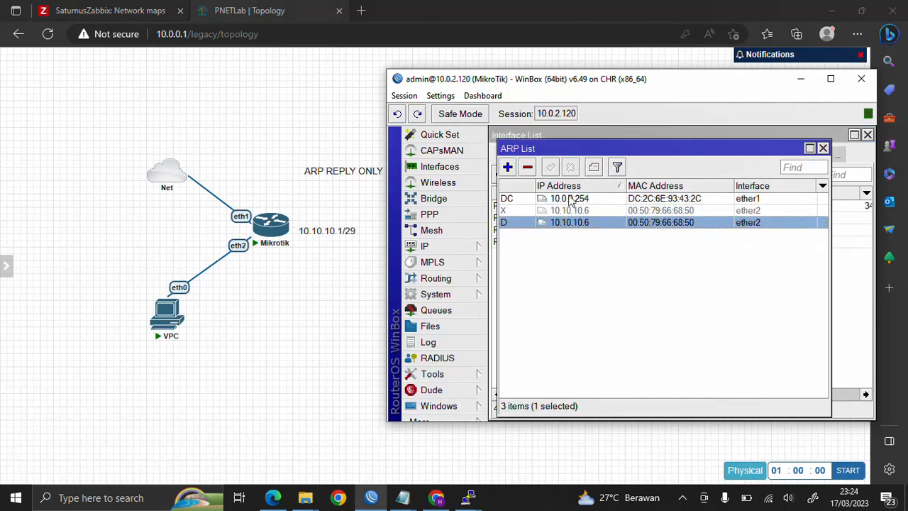
Step: Remove the dynamic ARP entry for 10.10.10.6, ping 10.10.10.1 from the VPC console and stop the ping
click(527, 167)
mouse_move(472, 497)
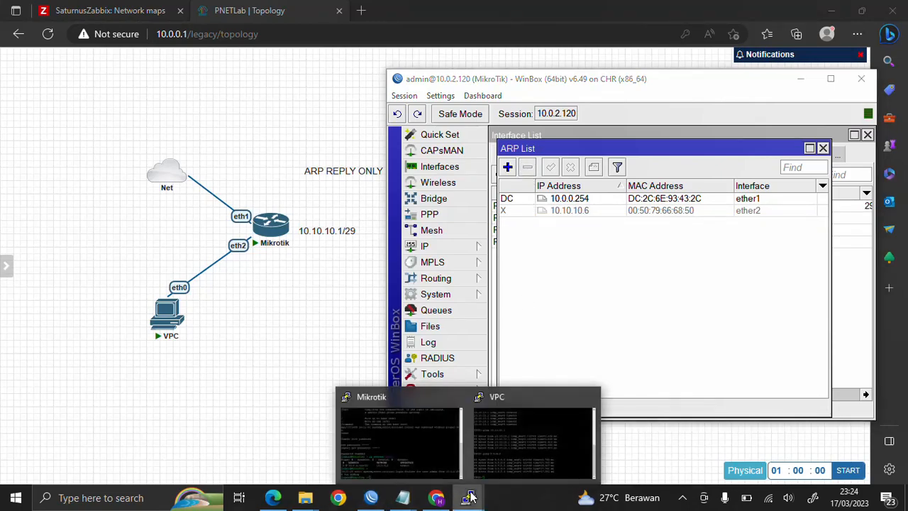
click(544, 442)
key(Up)
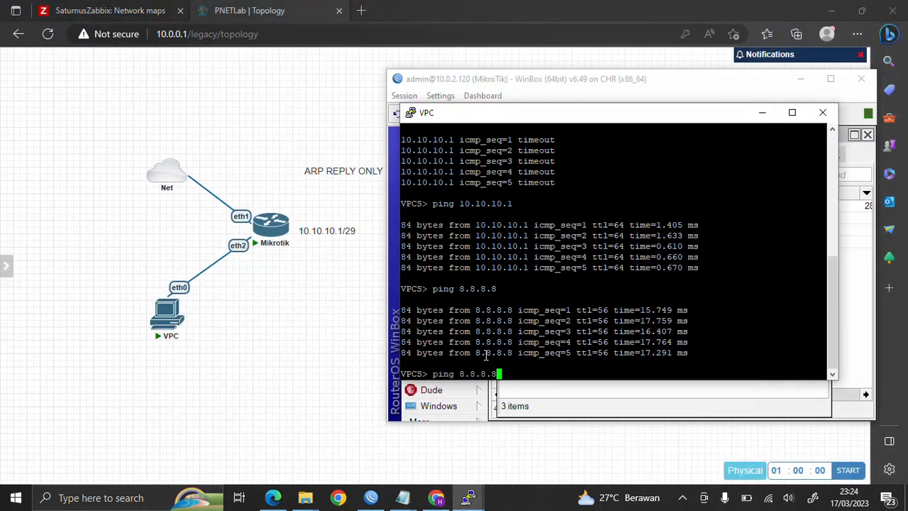
key(Up)
key(Return)
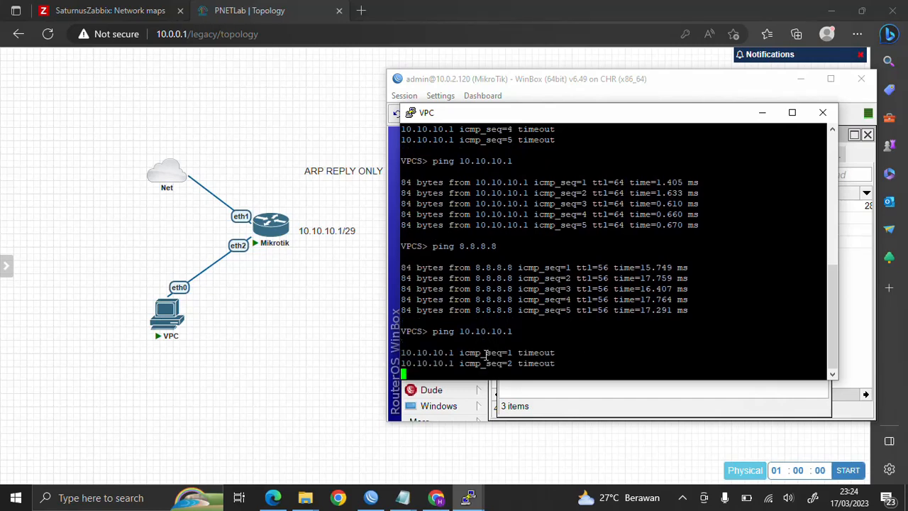
key(ctrl+c)
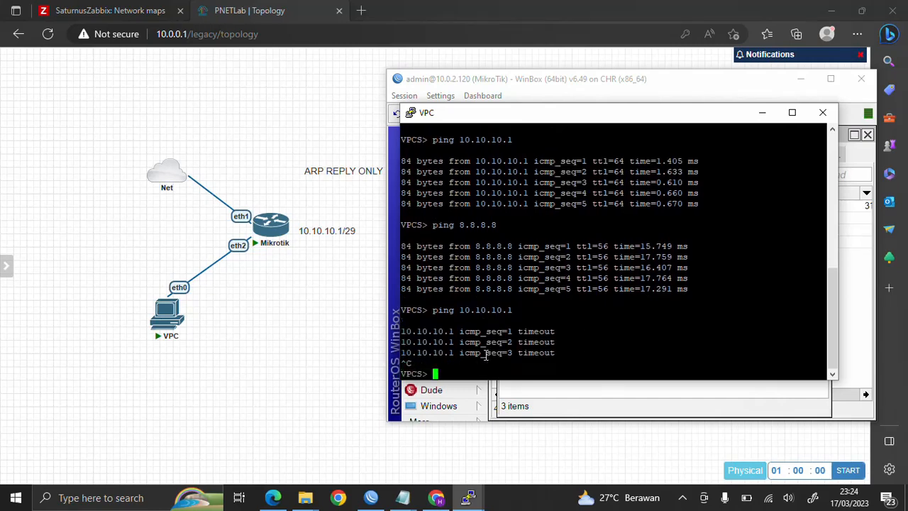
Step: Ping 8.8.8.8 from the VPC console to test internet access with the static ARP entry disabled
key(Up)
key(Up)
key(Return)
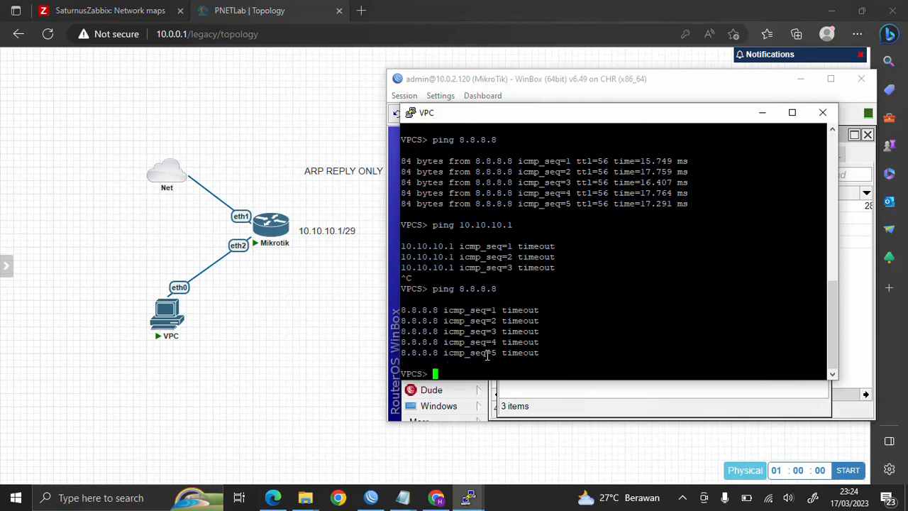
Step: Return to WinBox and enable the disabled static ARP entry for 10.10.10.6 on ether2
click(759, 115)
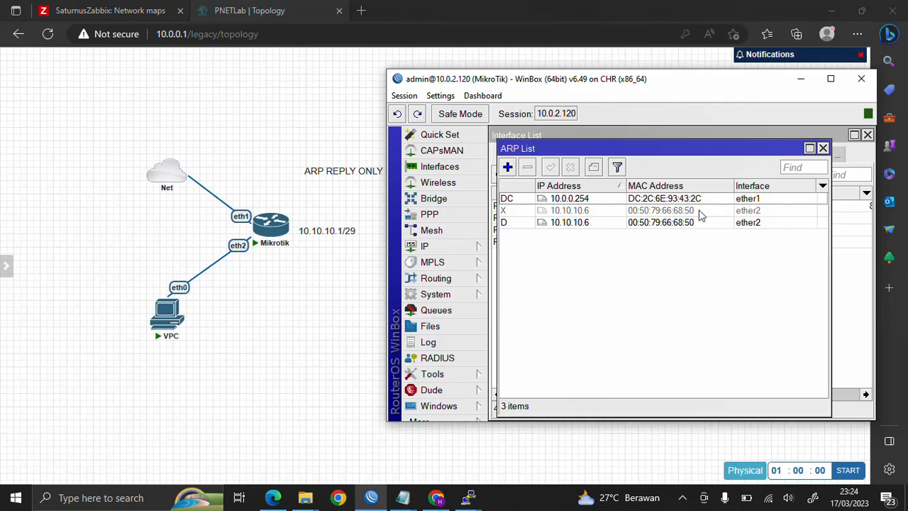
click(594, 213)
click(551, 167)
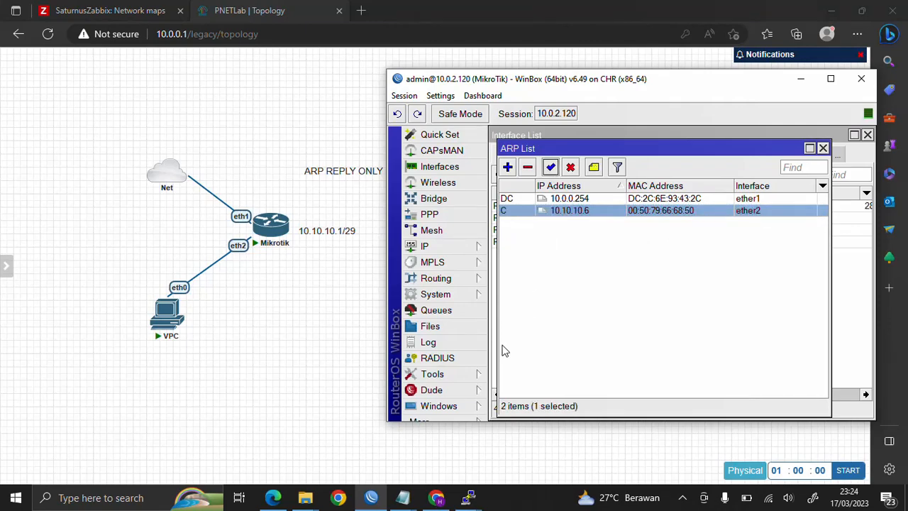
Step: Ping 8.8.8.8 again from the VPC console to test internet access with the static ARP entry enabled
mouse_move(468, 498)
click(510, 452)
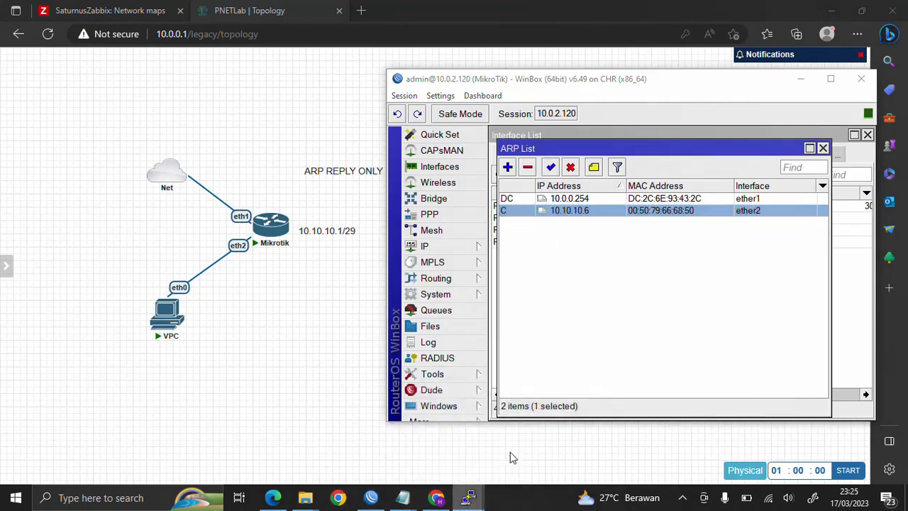
key(Up)
key(Return)
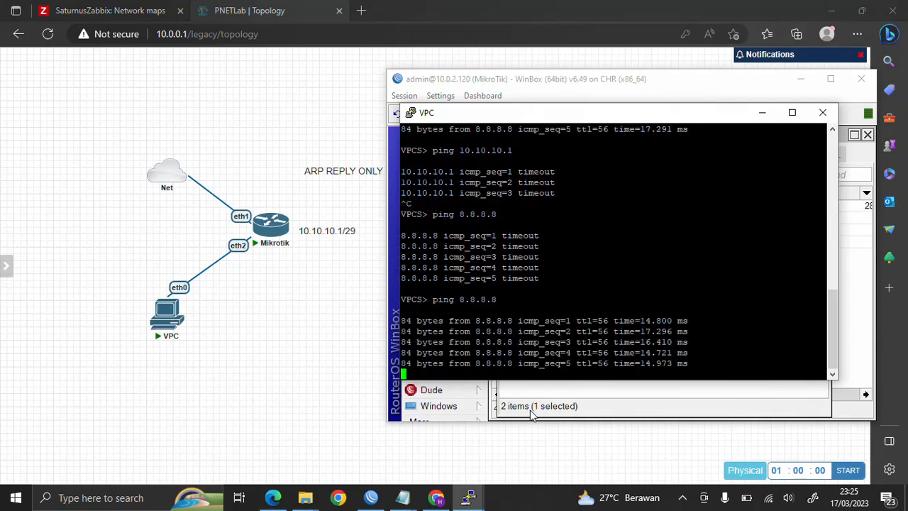
key(ctrl+c)
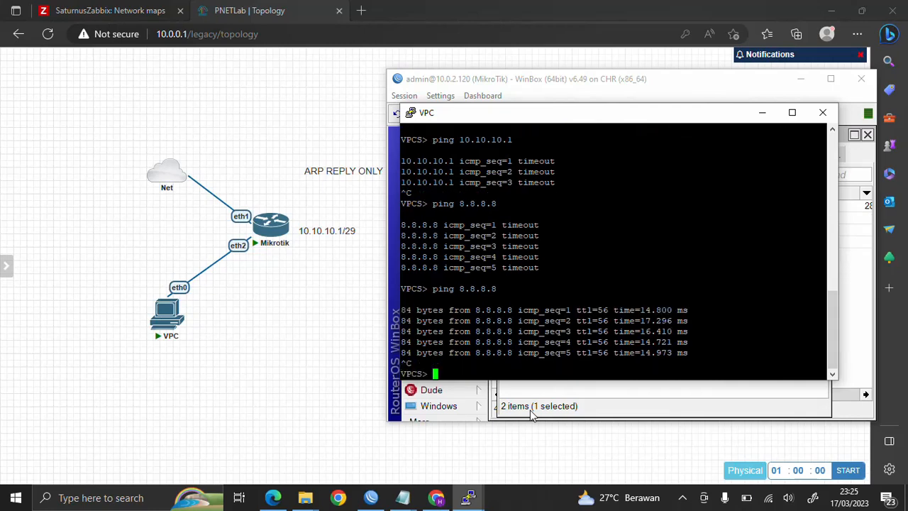